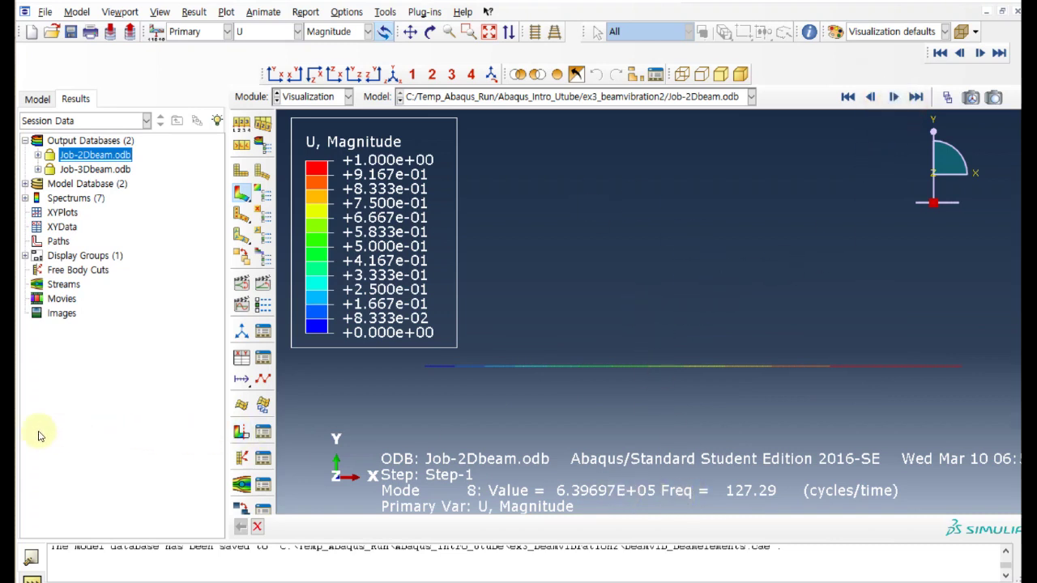
- Return to the model database tree and expand Model-2Dbeam to show its contents
left_click(73, 102)
left_click(37, 99)
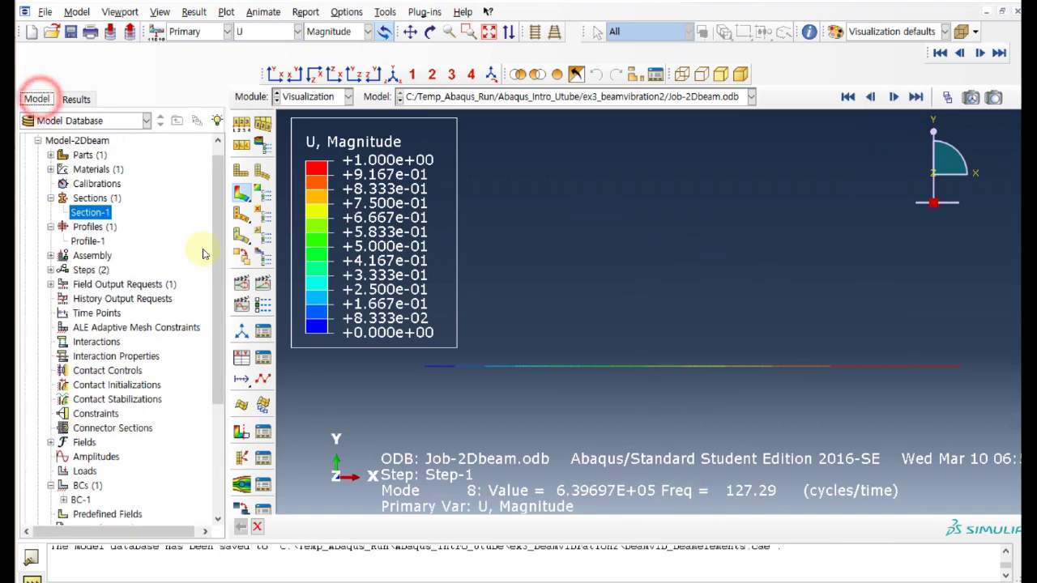
left_click(37, 141)
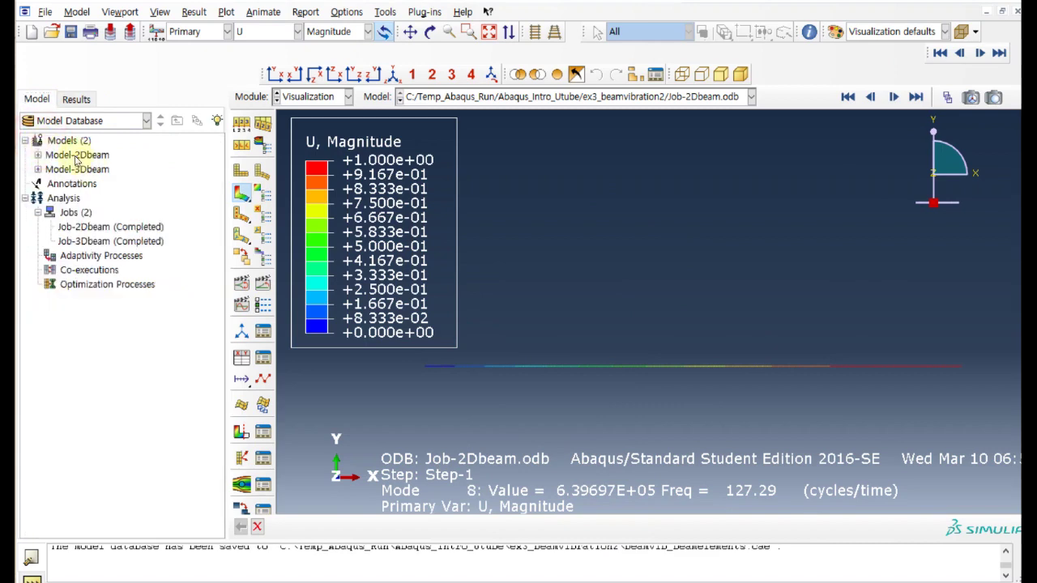
double_click(60, 156)
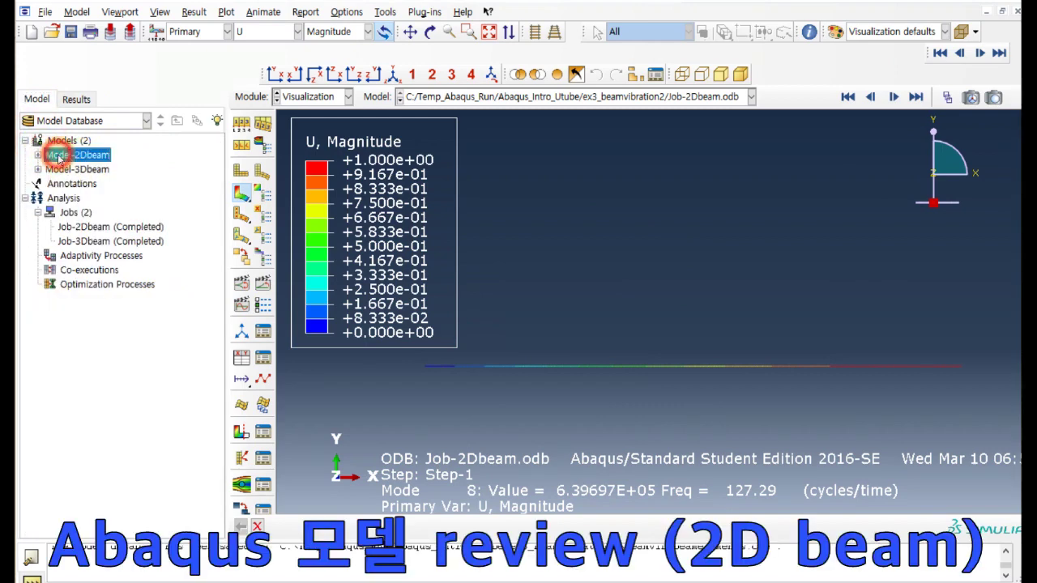
left_click(407, 71)
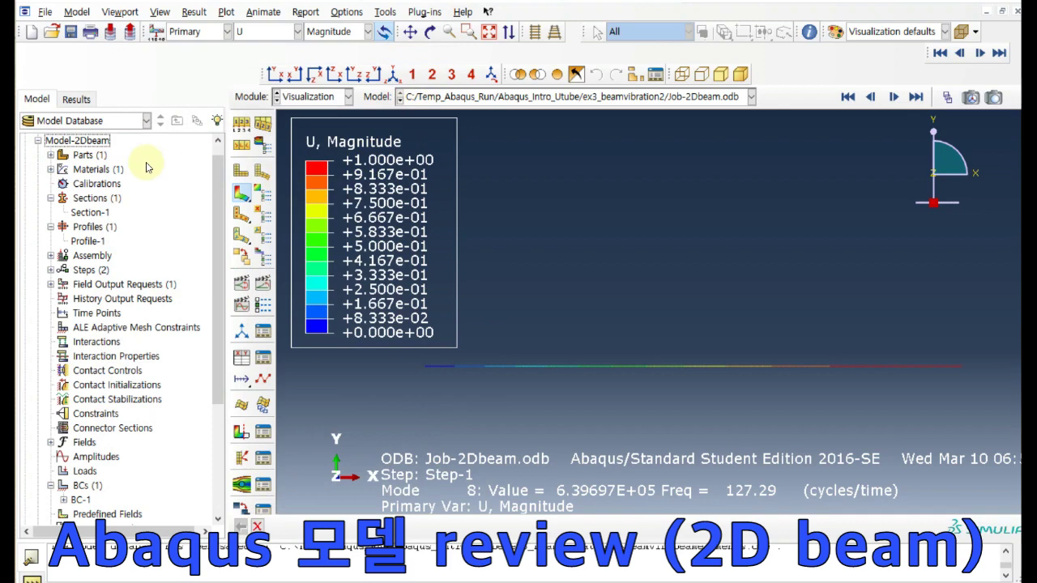
- Open the definition of Part-1 in Model-2Dbeam to check its modeling space and type, and accept it as is
left_click(50, 154)
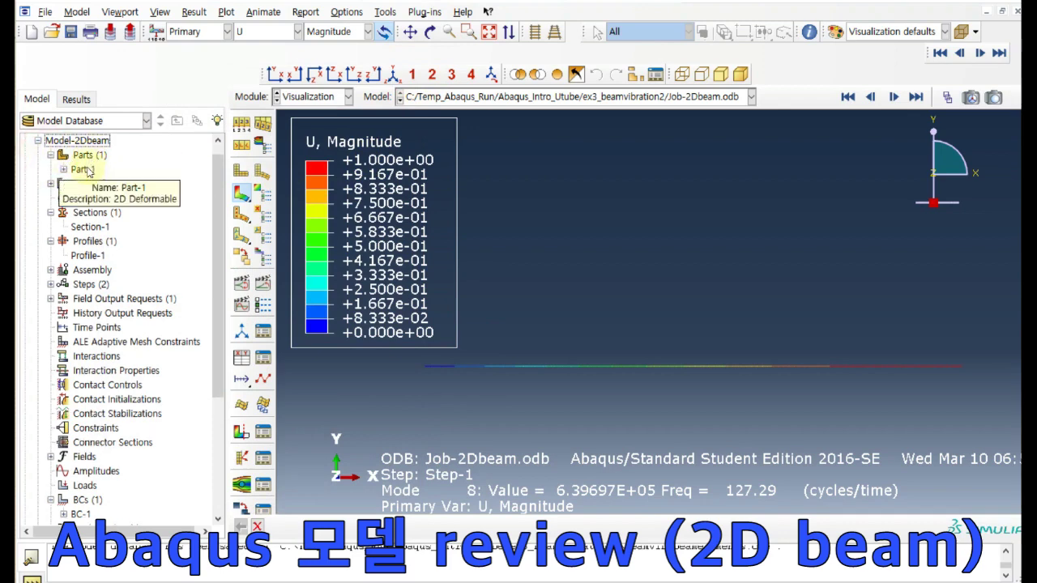
right_click(83, 168)
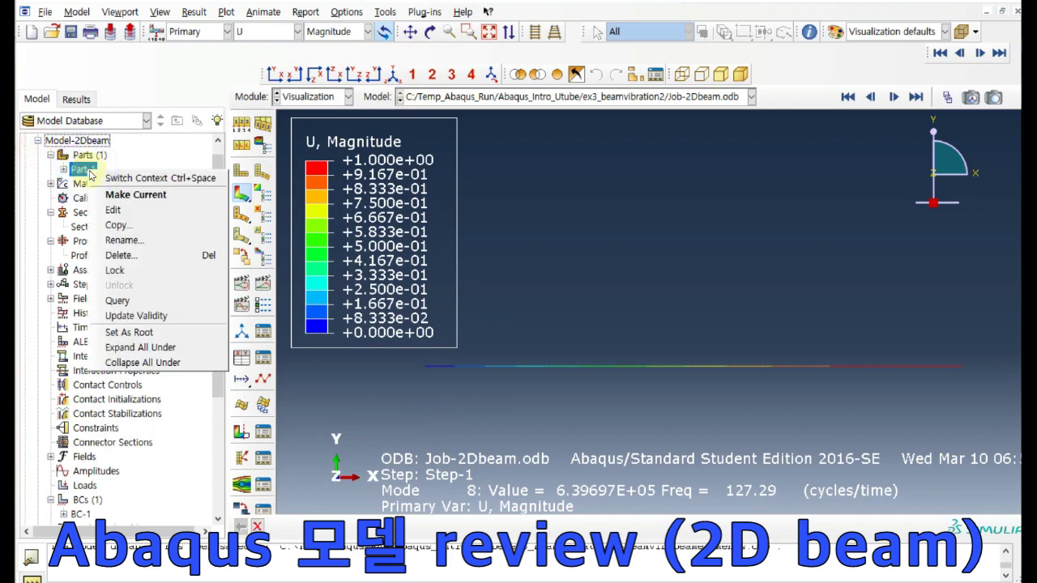
left_click(130, 211)
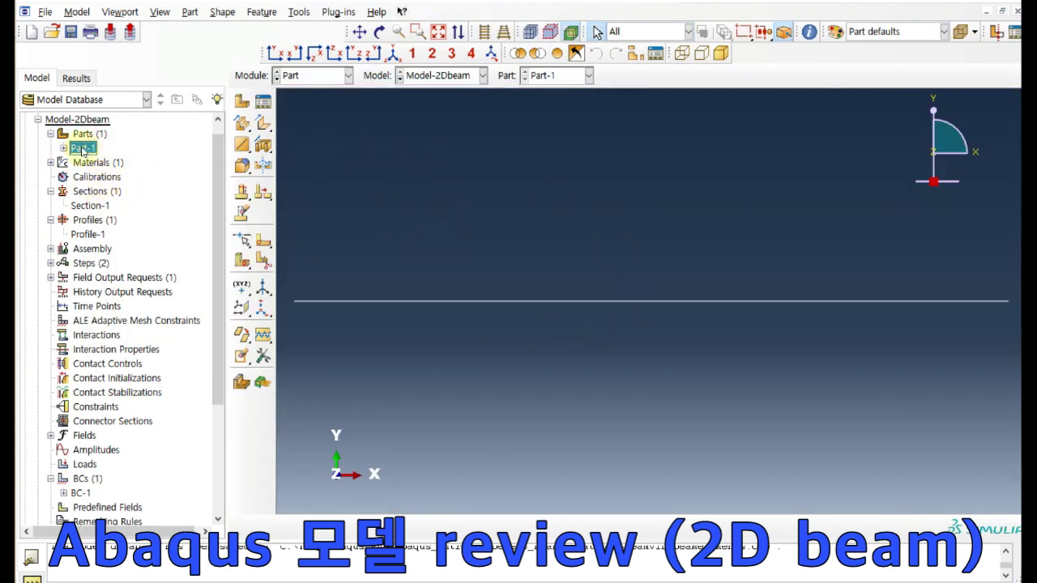
right_click(82, 149)
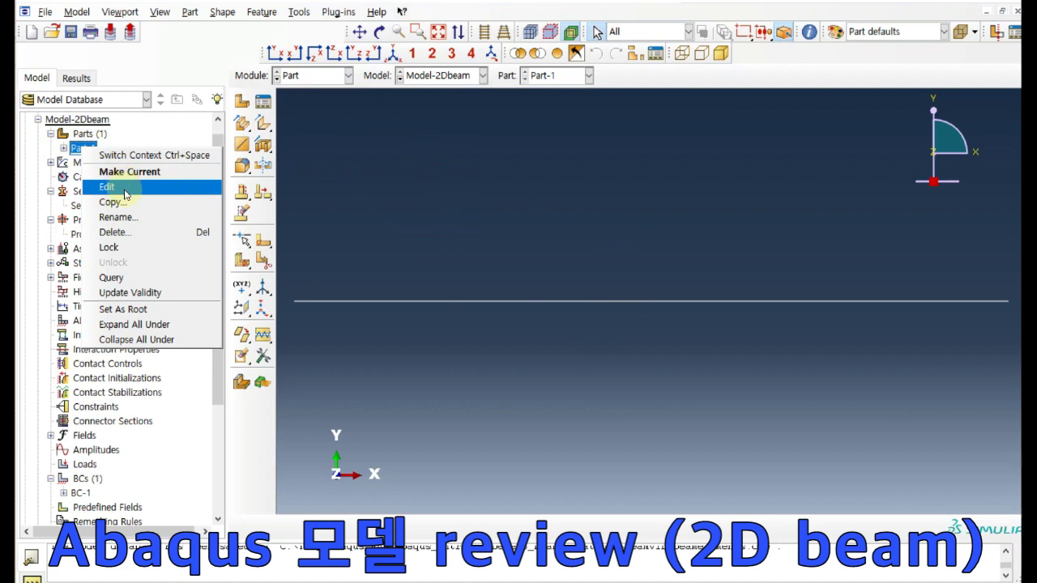
left_click(126, 195)
left_click_drag(15, 57, 227, 102)
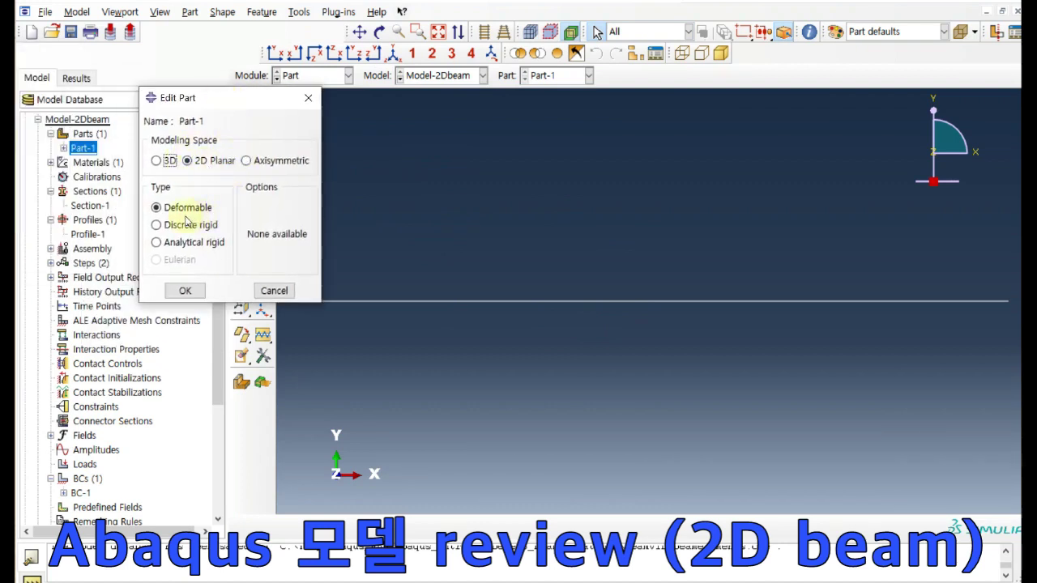
left_click(200, 293)
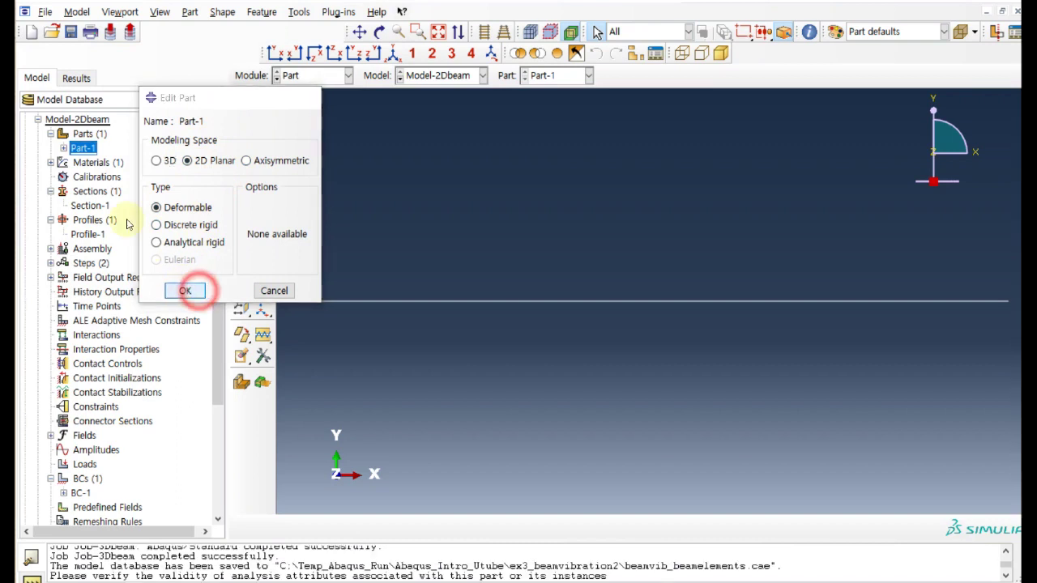
- Inspect the features under Part-1 and collapse the Parts branch
left_click(63, 148)
left_click(76, 163)
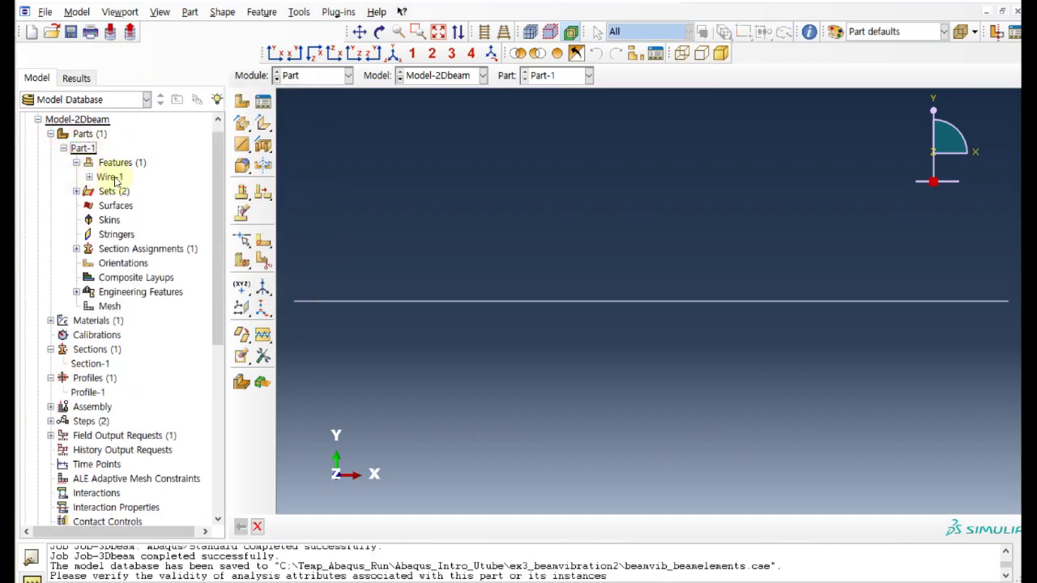
left_click(50, 134)
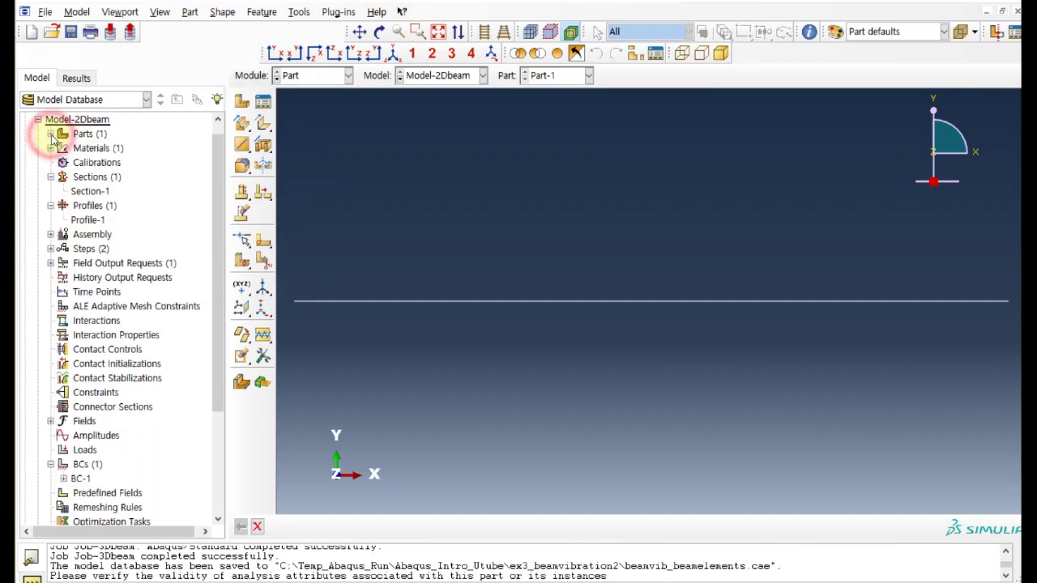
- Review the density and elastic properties of Material-1, closing its definition without changes
left_click(50, 149)
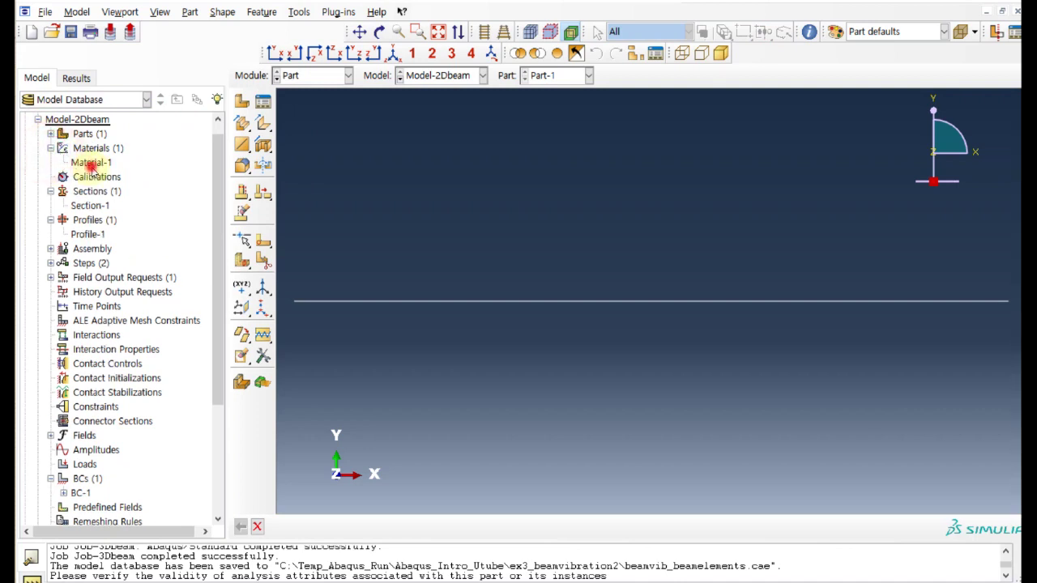
double_click(91, 165)
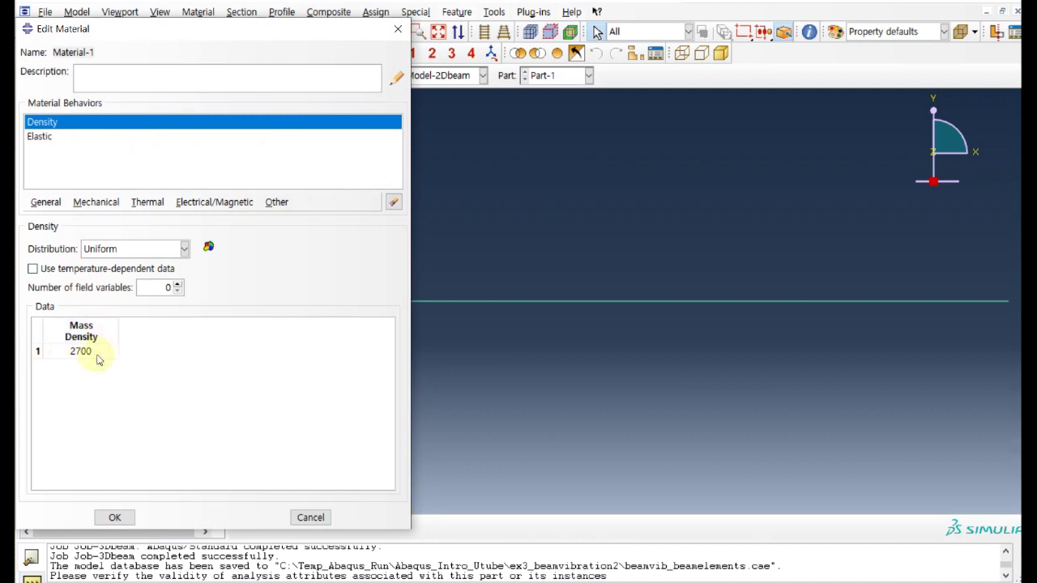
left_click(40, 139)
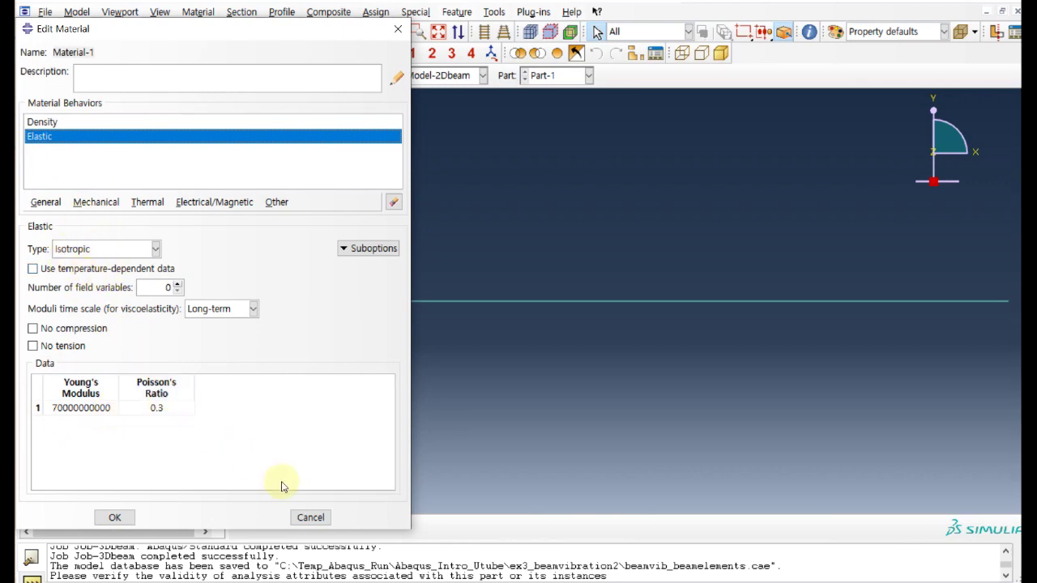
left_click(308, 523)
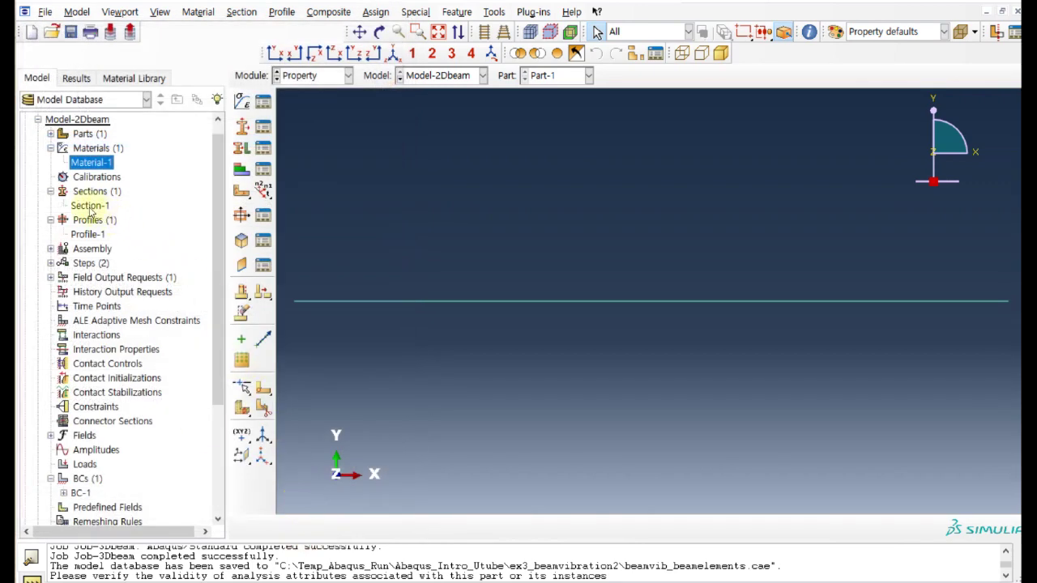
- Review the profile and material assigned in beam section Section-1, discarding any changes
left_click(87, 207)
right_click(89, 206)
left_click(129, 231)
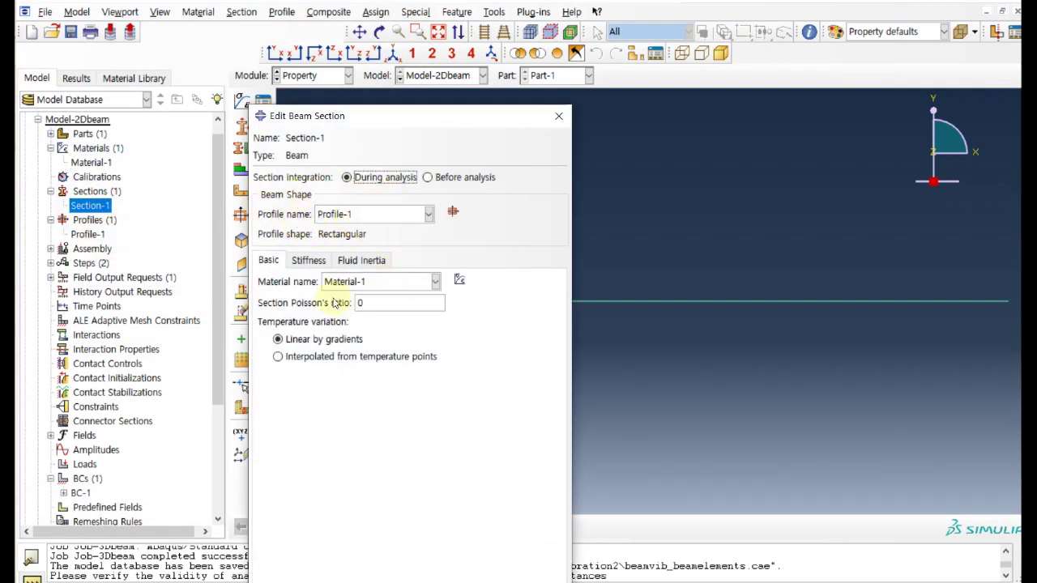
left_click(559, 116)
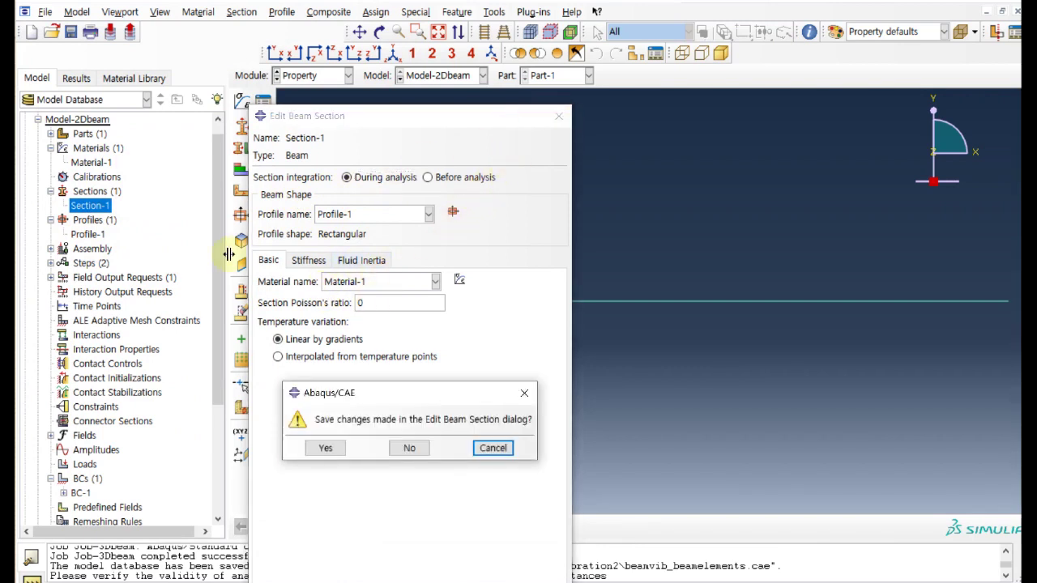
left_click(408, 450)
- Check the rectangular dimensions of Profile-1 and close it without changes
right_click(89, 235)
left_click(116, 262)
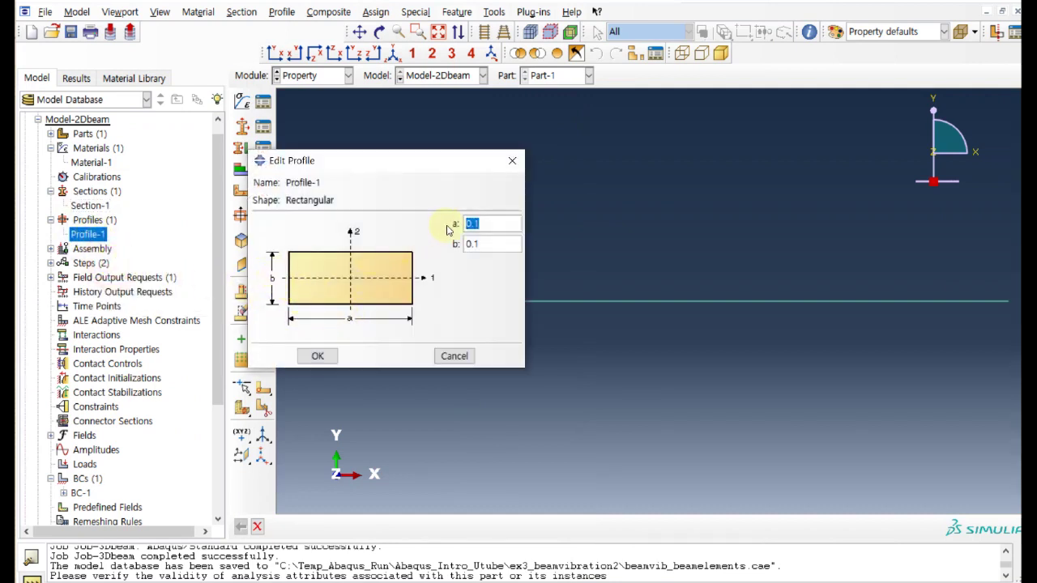
left_click(455, 355)
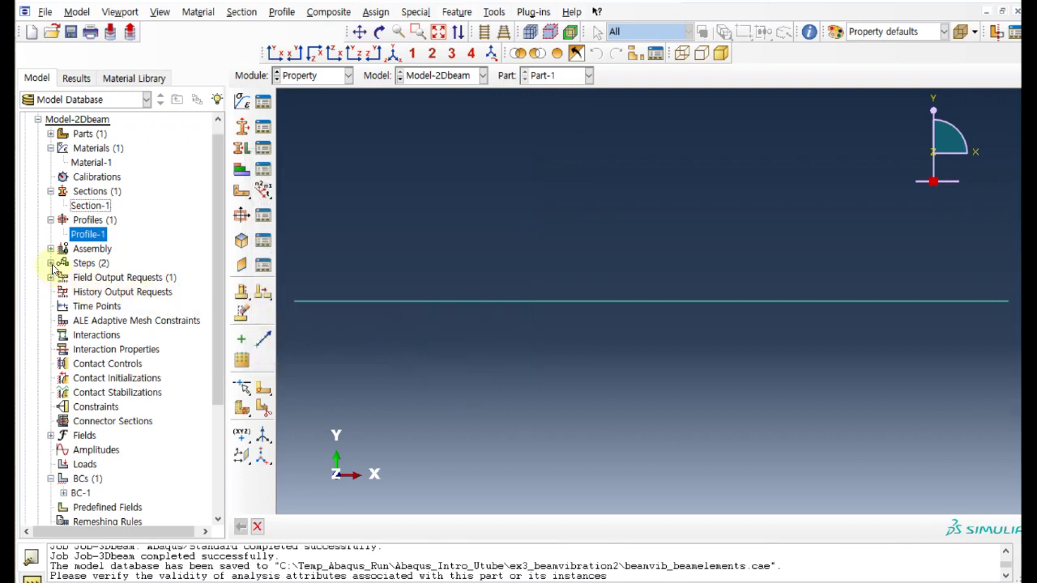
- Switch to the Mesh module and check the part's global seed size without changing it
left_click(304, 75)
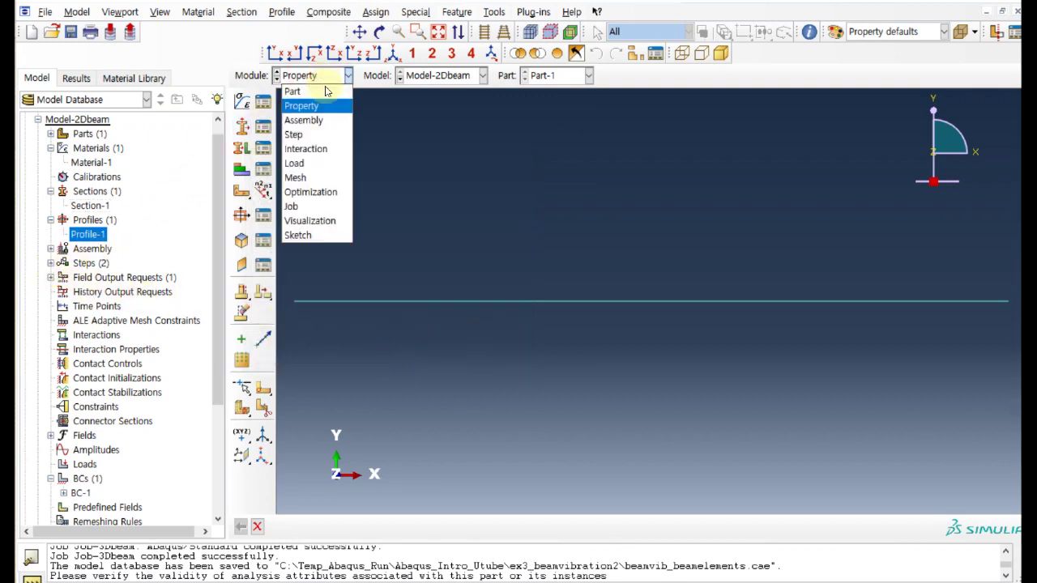
left_click(331, 179)
left_click(241, 107)
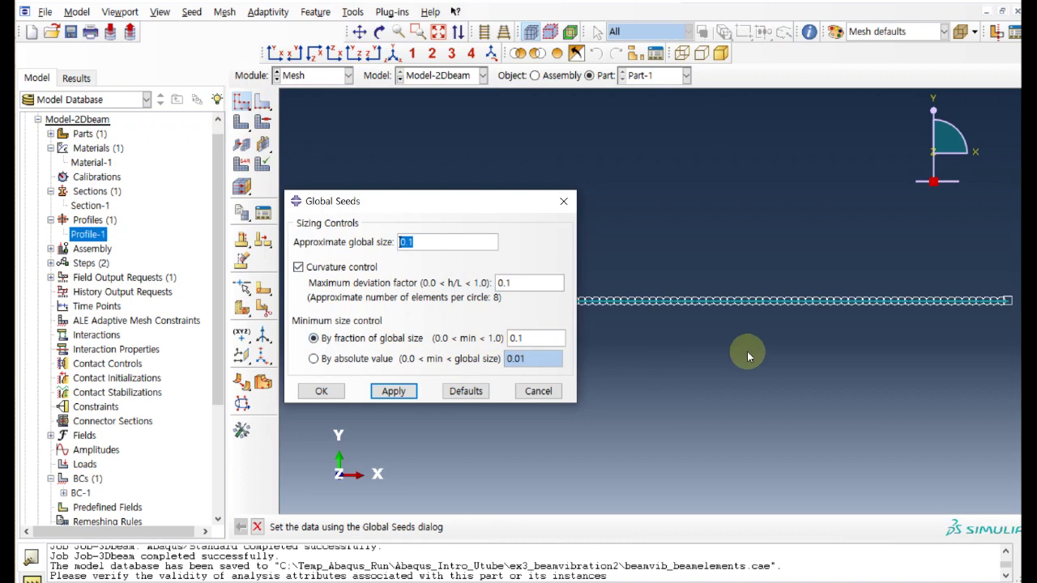
left_click(533, 392)
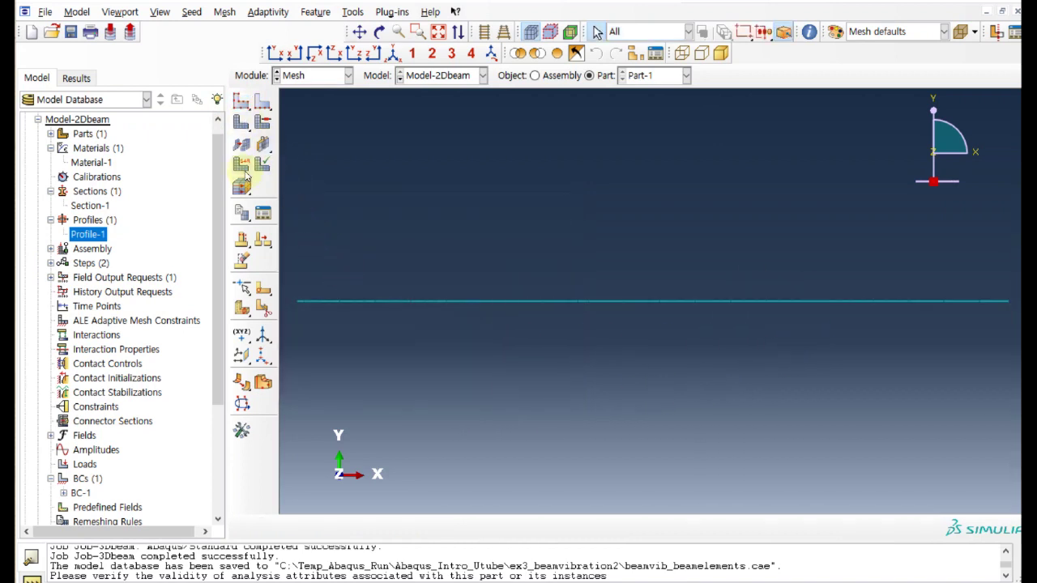
- Check the element type assigned to the beam wire and close the settings without changes
left_click(243, 166)
left_click(439, 302)
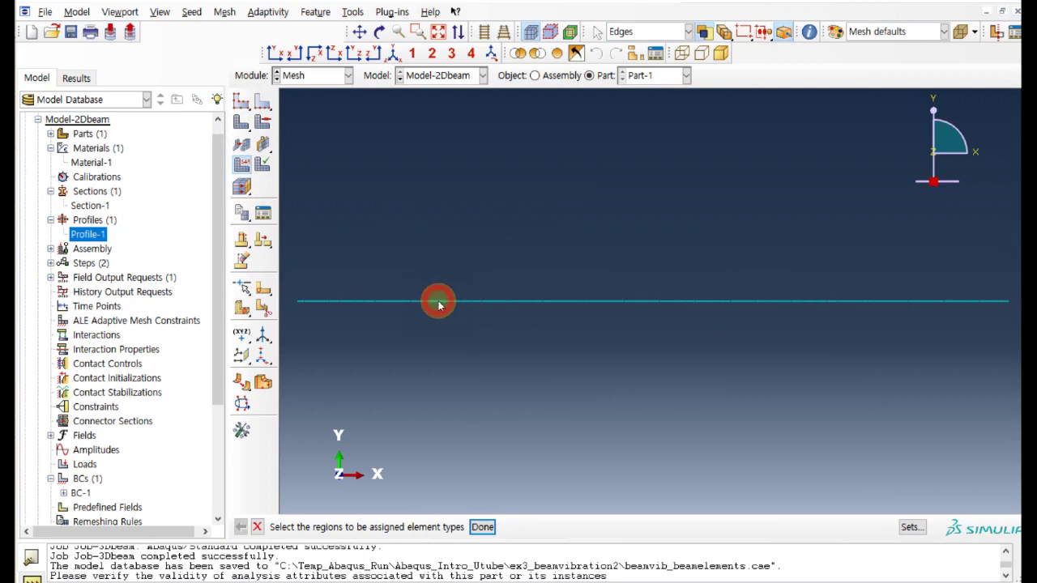
left_click(483, 527)
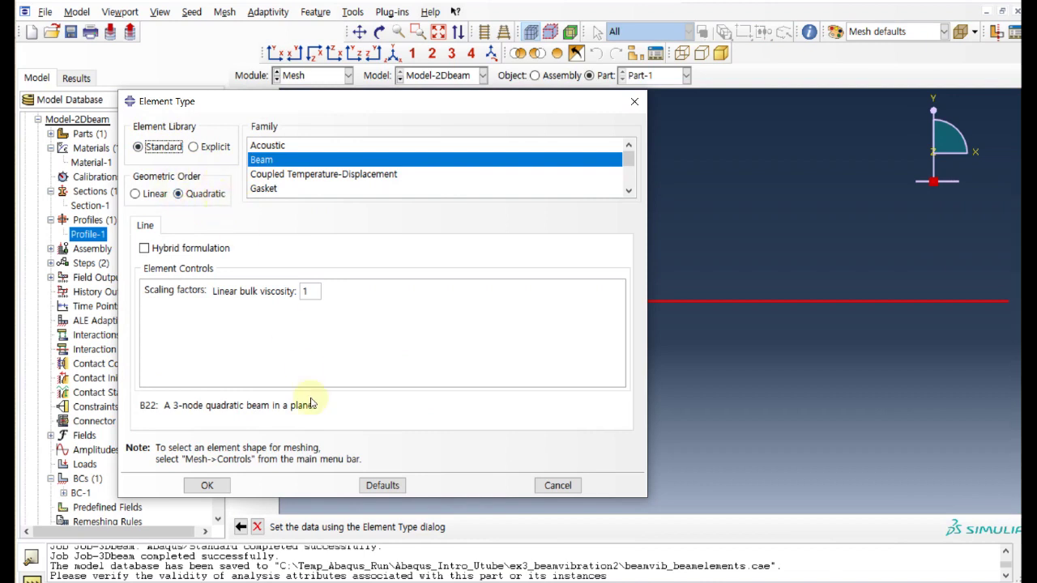
left_click_drag(142, 402, 420, 431)
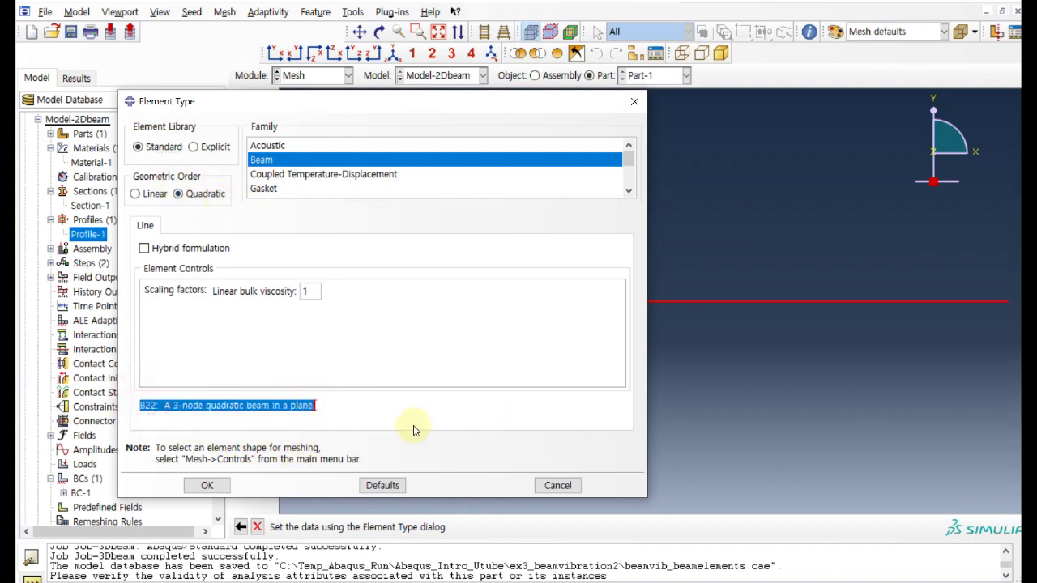
left_click(557, 484)
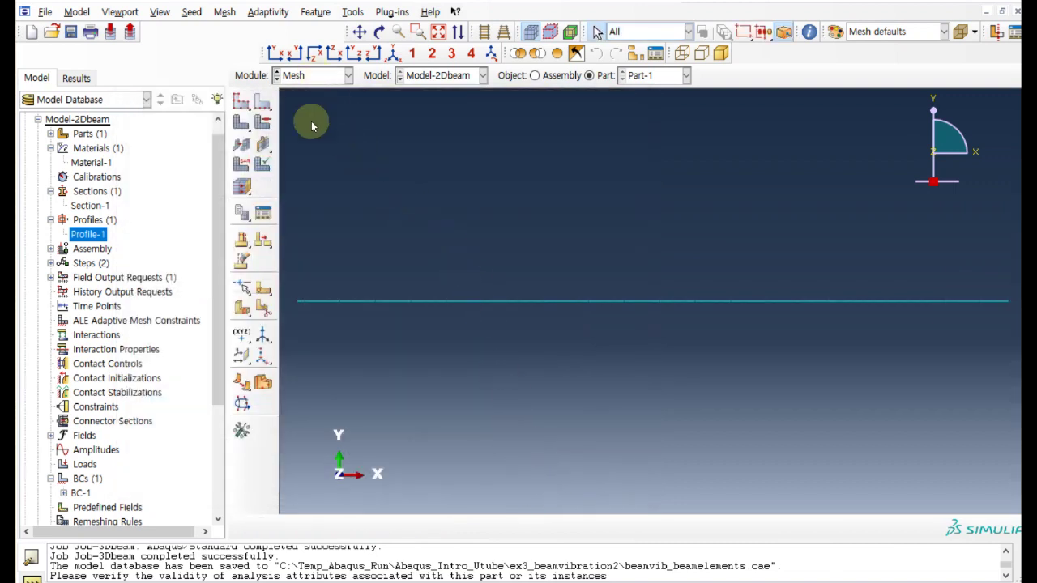
- Review the Linear perturbation procedures, including Frequency, available for a new analysis step, and cancel creating one
left_click(98, 266)
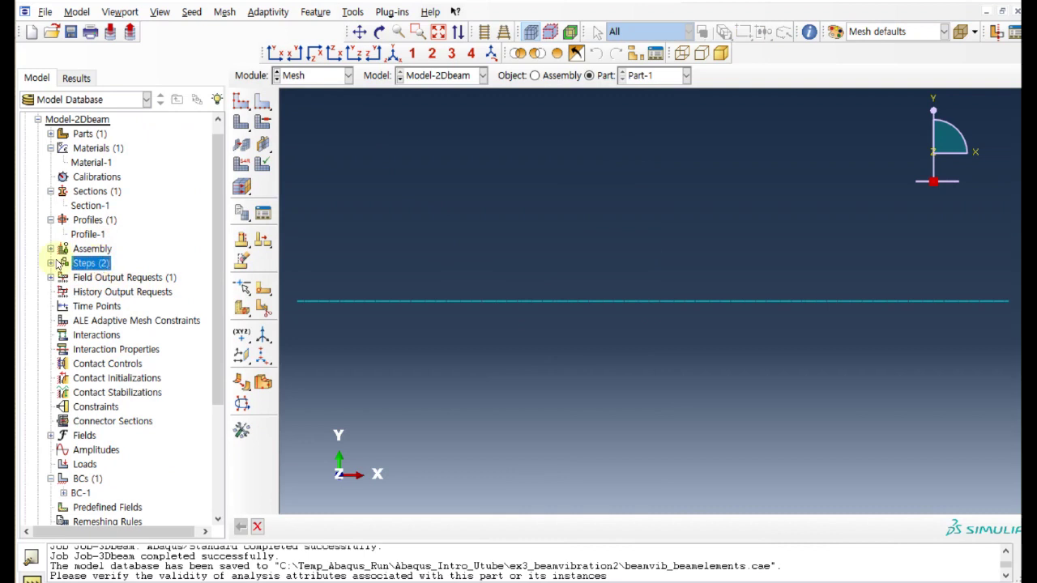
left_click(50, 263)
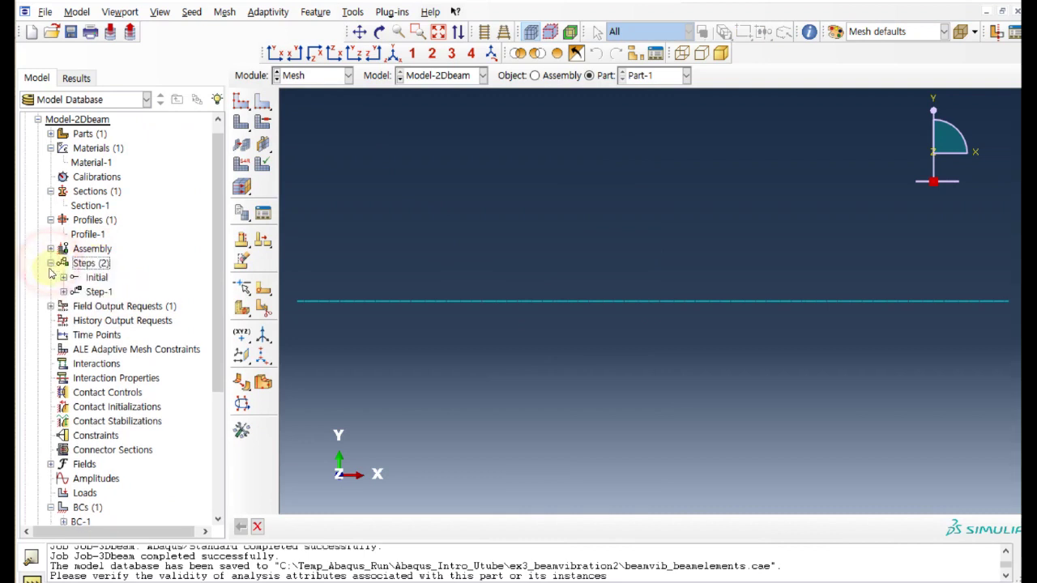
double_click(94, 265)
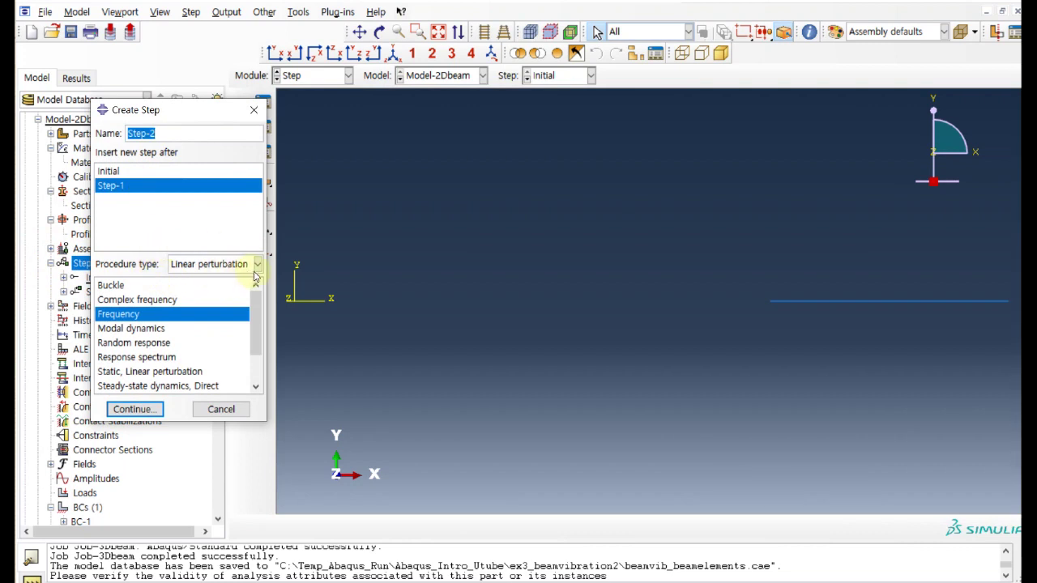
left_click(256, 265)
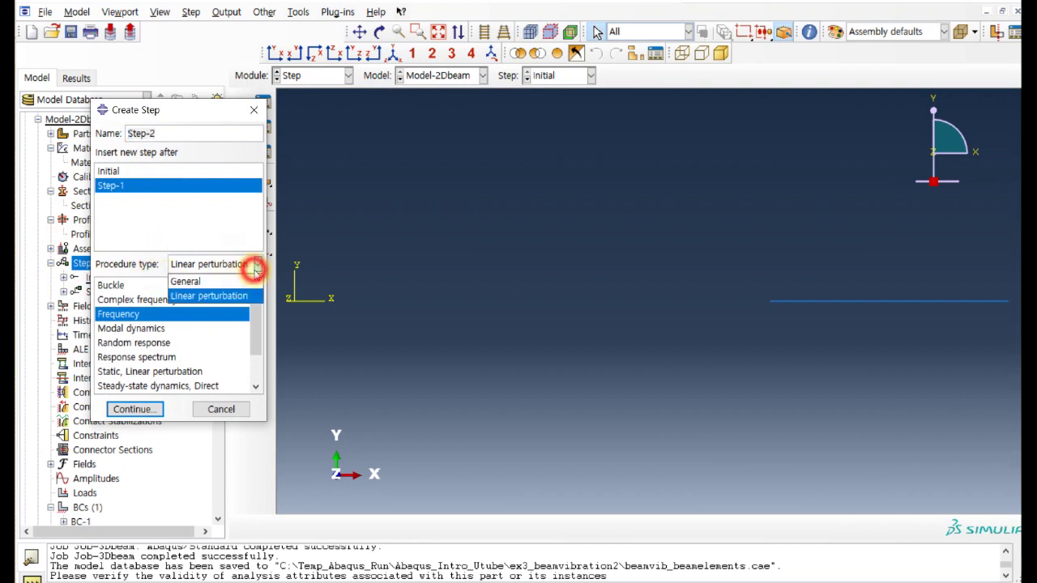
left_click(201, 298)
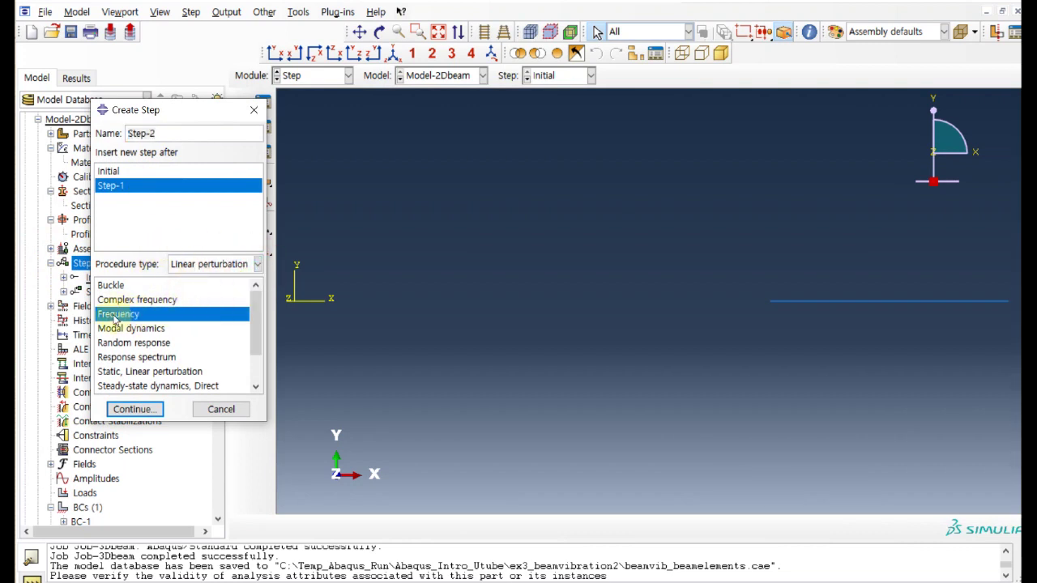
left_click(212, 409)
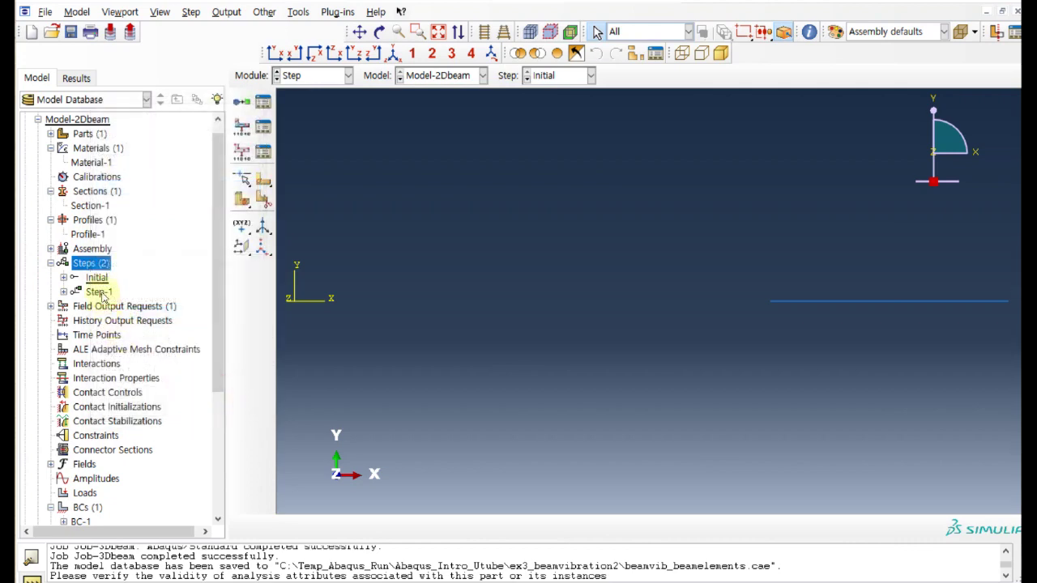
- Review the eigensolver and number of eigenvalues requested in Step-1, accepting the settings as they are
right_click(99, 292)
left_click(136, 327)
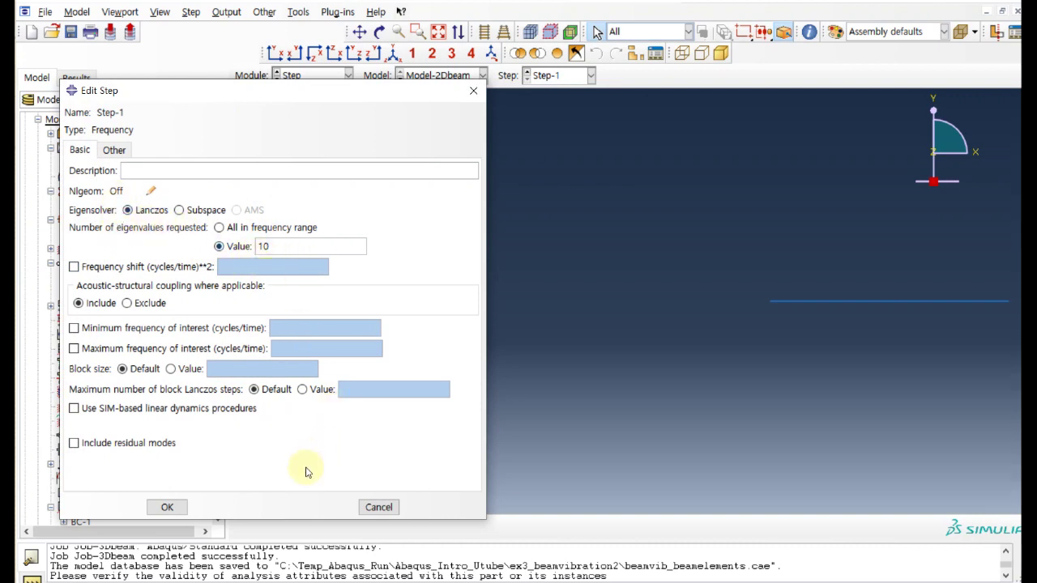
left_click(172, 506)
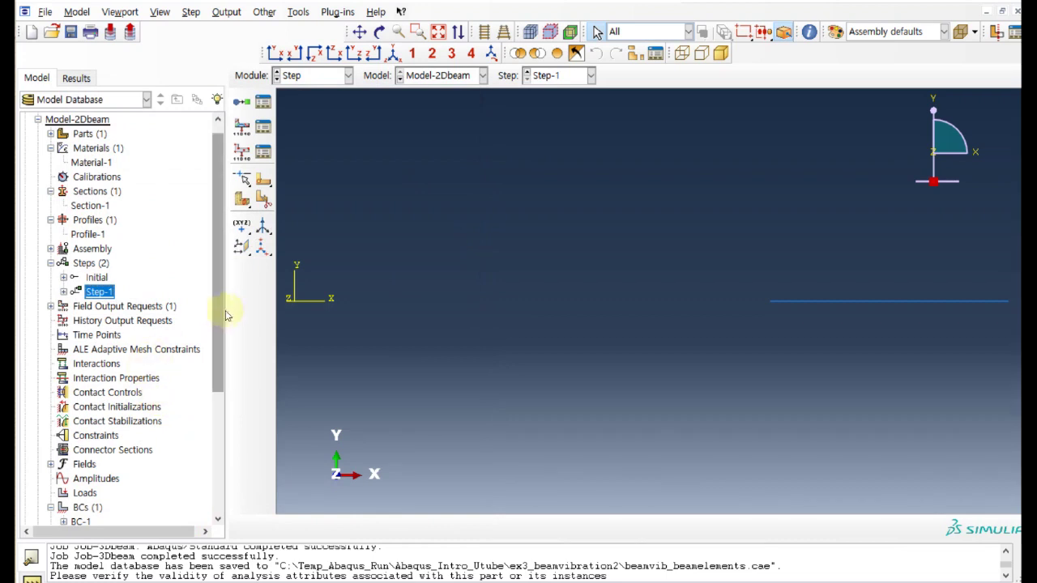
- Review the U1, U2 and UR3 constraints of boundary condition BC-1 in Step-1, accepting them as they are
mouse_move(224, 313)
left_mouse_down()
mouse_move(223, 386)
mouse_move(110, 408)
left_mouse_up()
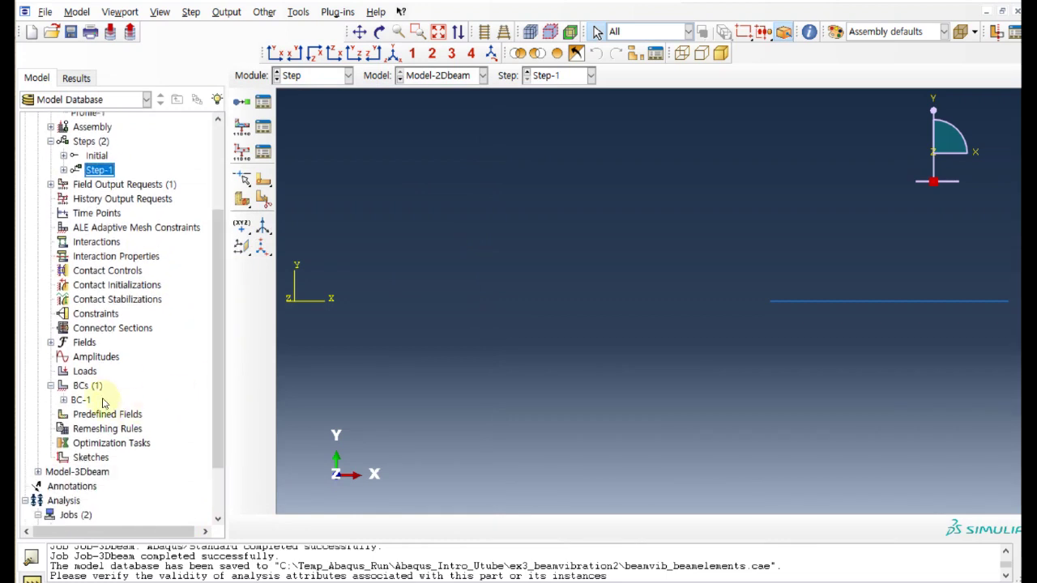
right_click(79, 402)
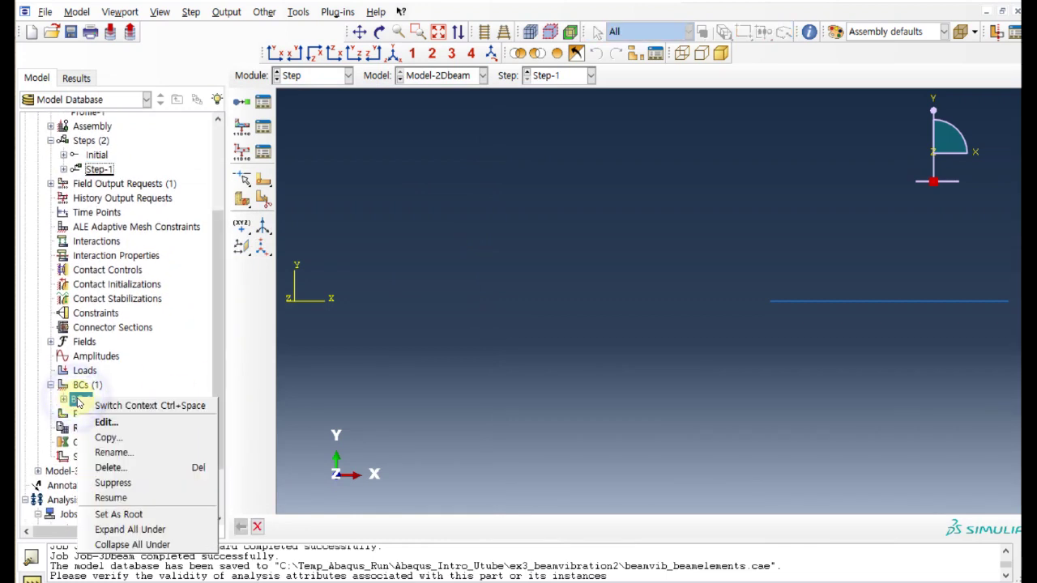
left_click(94, 419)
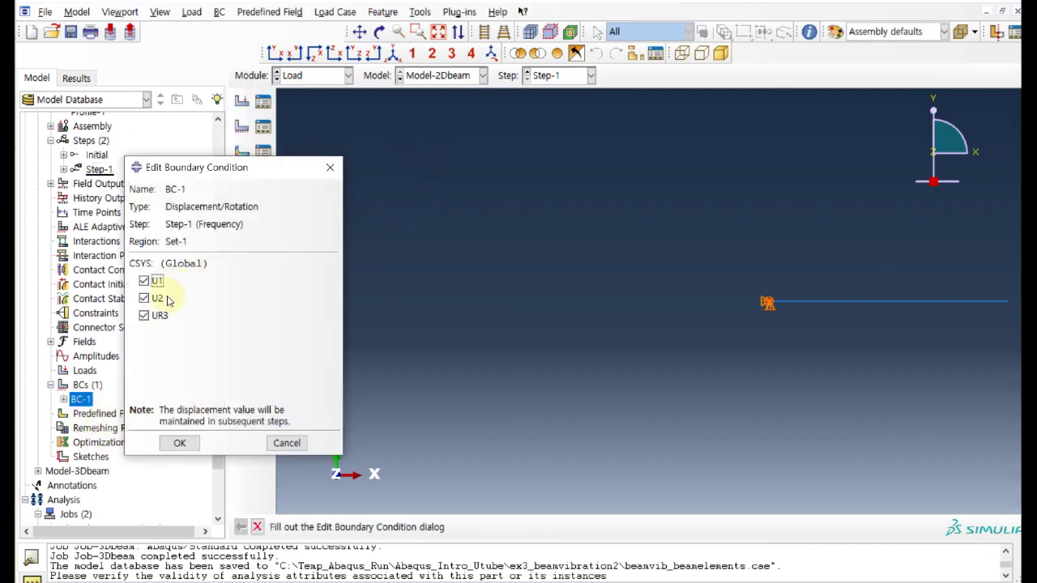
left_click(179, 441)
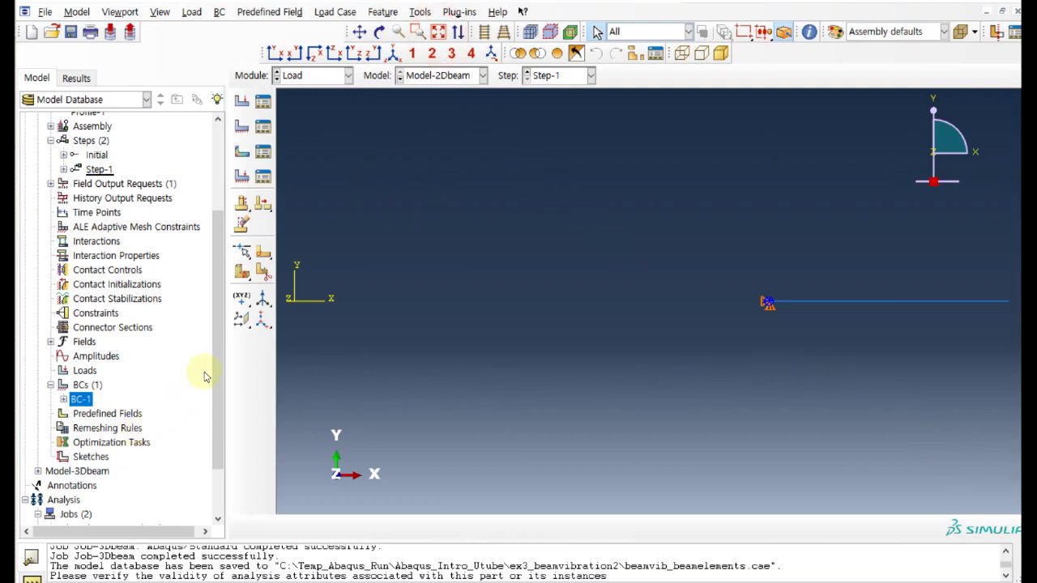
- Open the results of the completed analysis job Job-2Dbeam for visualization
scroll(219, 368, "down", 3)
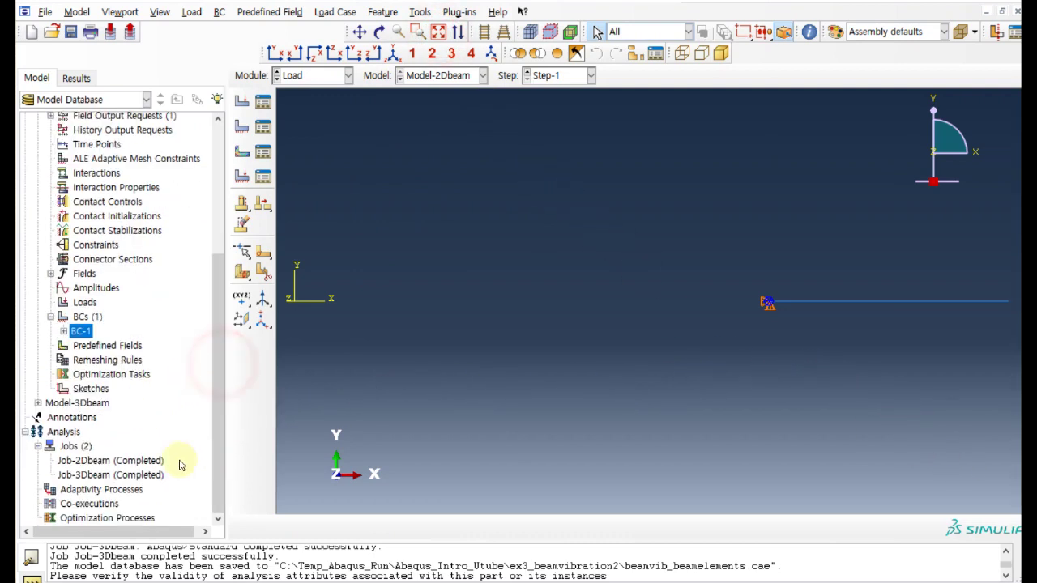
left_click(97, 462)
right_click(114, 460)
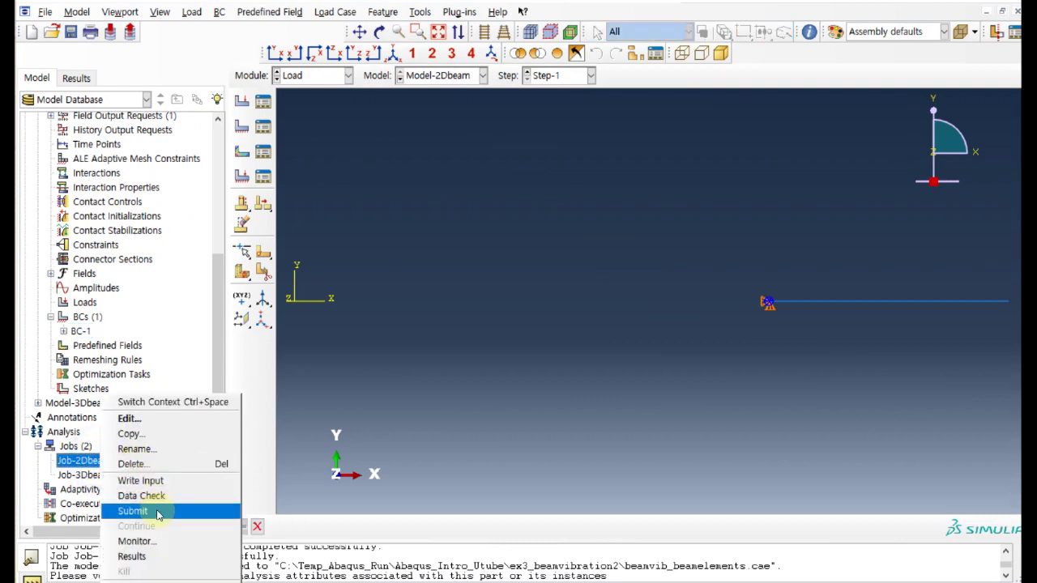
left_click(214, 352)
right_click(144, 462)
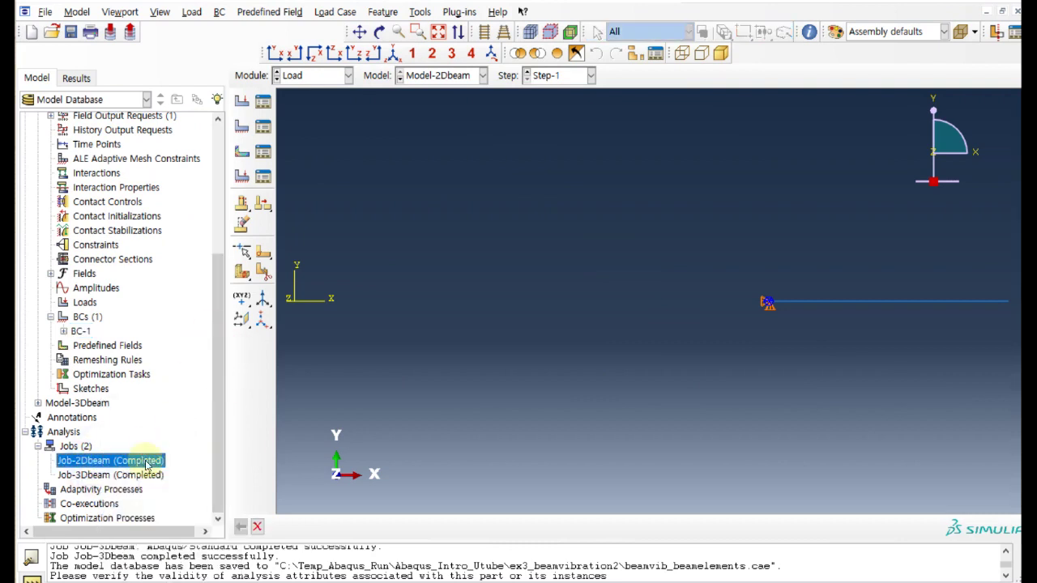
left_click(239, 541)
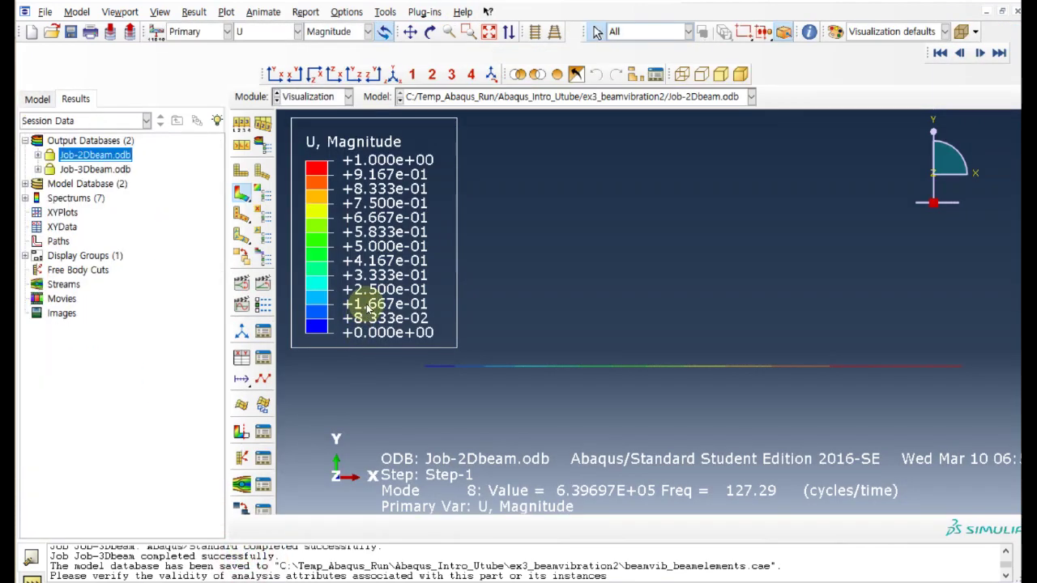
- Browse the 2D beam's mode shapes and frequencies with the Frame Selector, ending at mode 3, and close the selector
left_click(947, 98)
left_click_drag(842, 364, 639, 221)
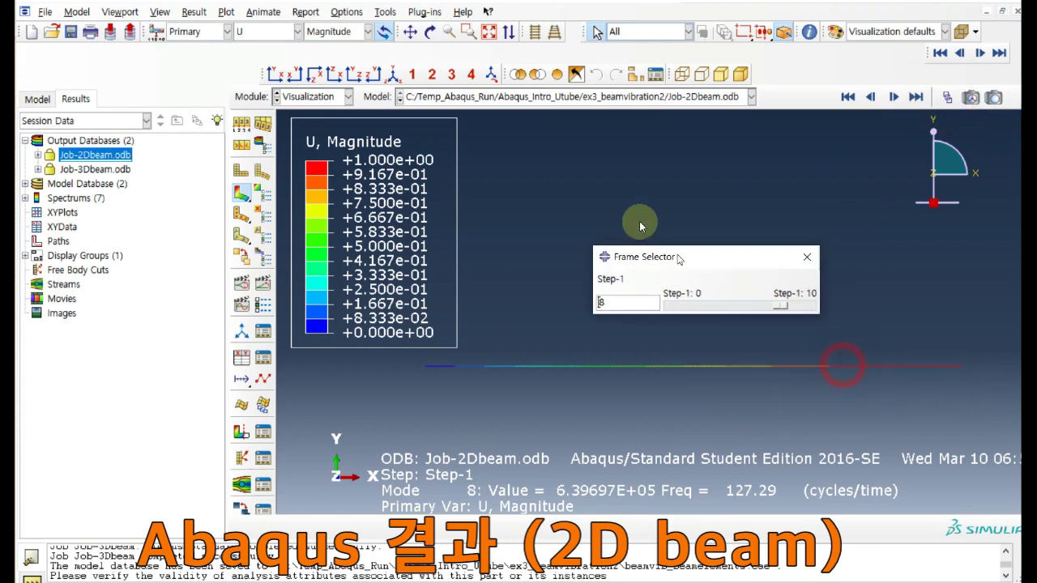
left_click_drag(740, 269, 629, 273)
left_click(653, 274)
left_click(655, 268)
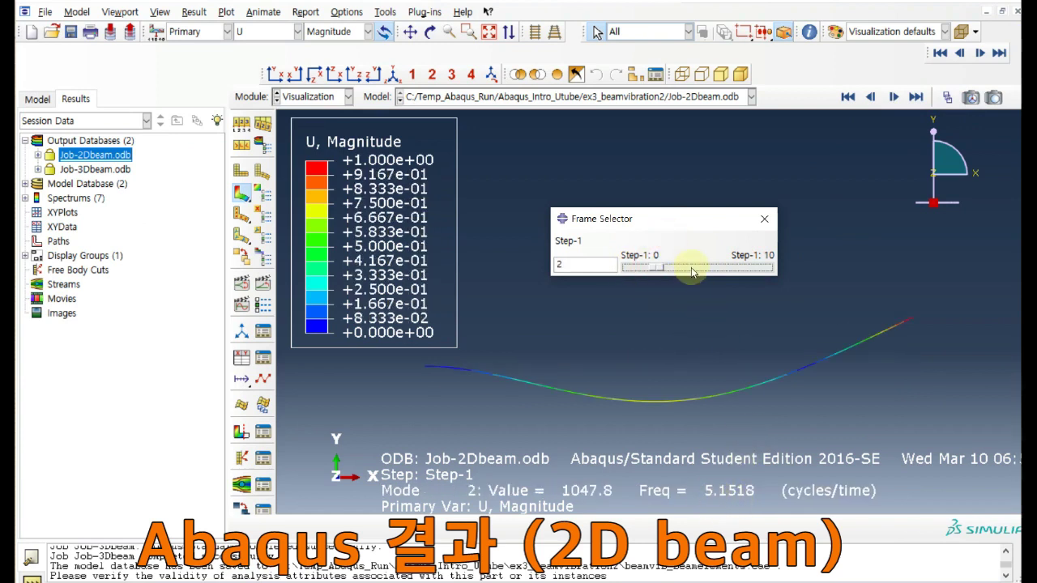
left_click(693, 273)
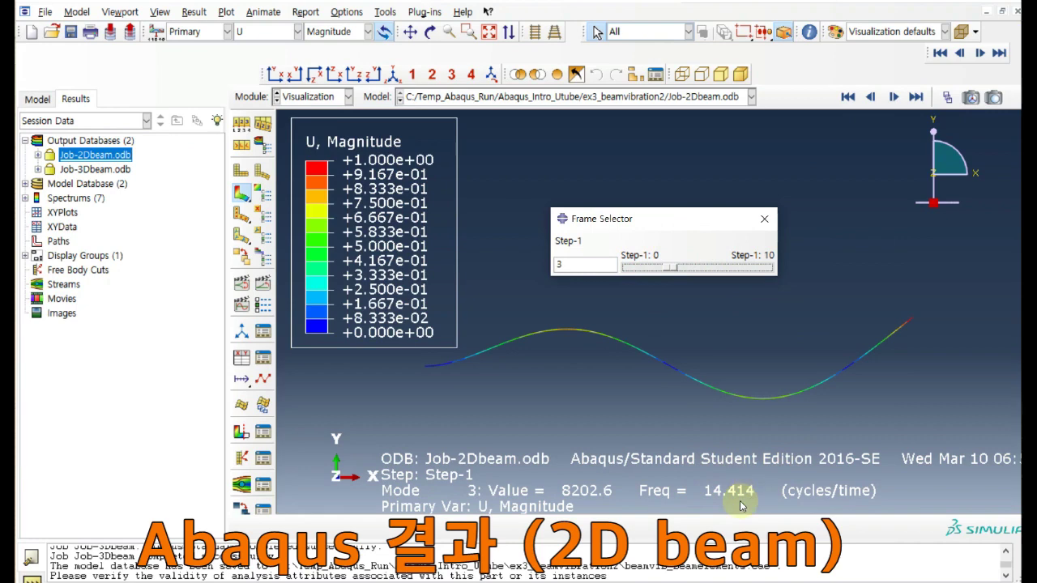
left_click(764, 221)
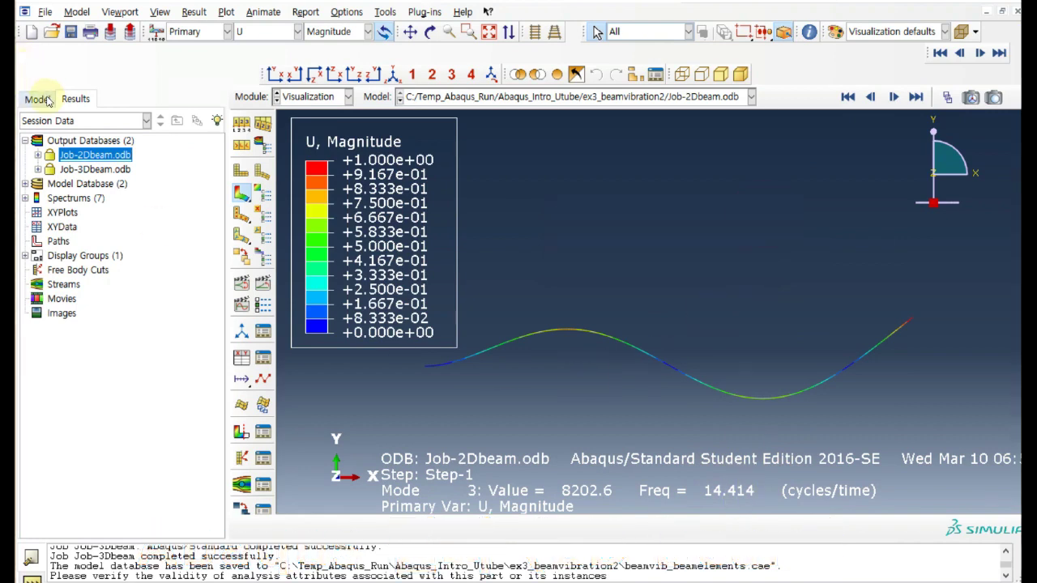
- Return to the model database, collapse Model-2Dbeam and expand Model-3Dbeam
left_click(38, 99)
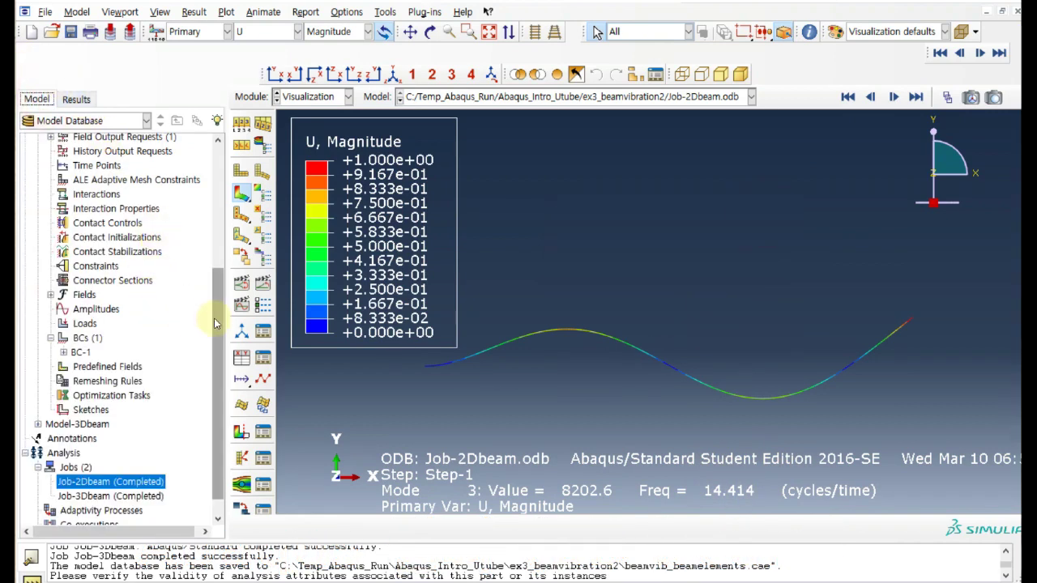
scroll(215, 323, "up", 5)
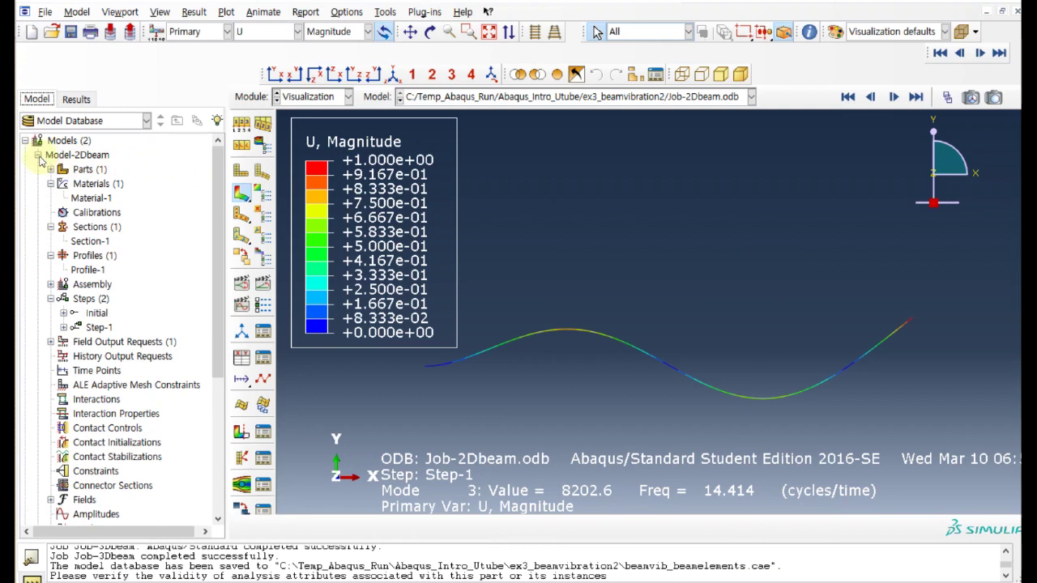
left_click(37, 155)
left_click(73, 169)
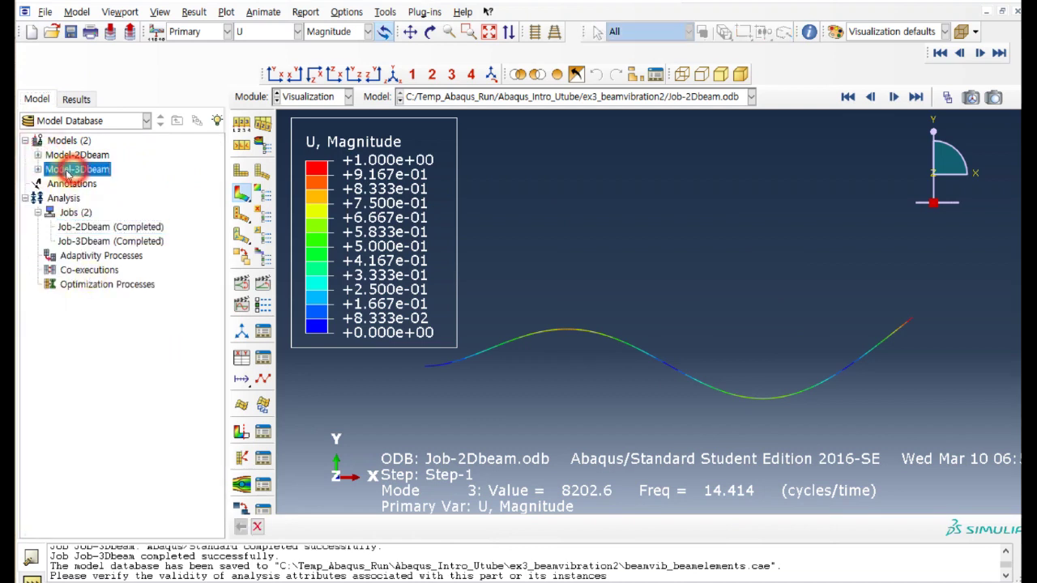
left_click(37, 169)
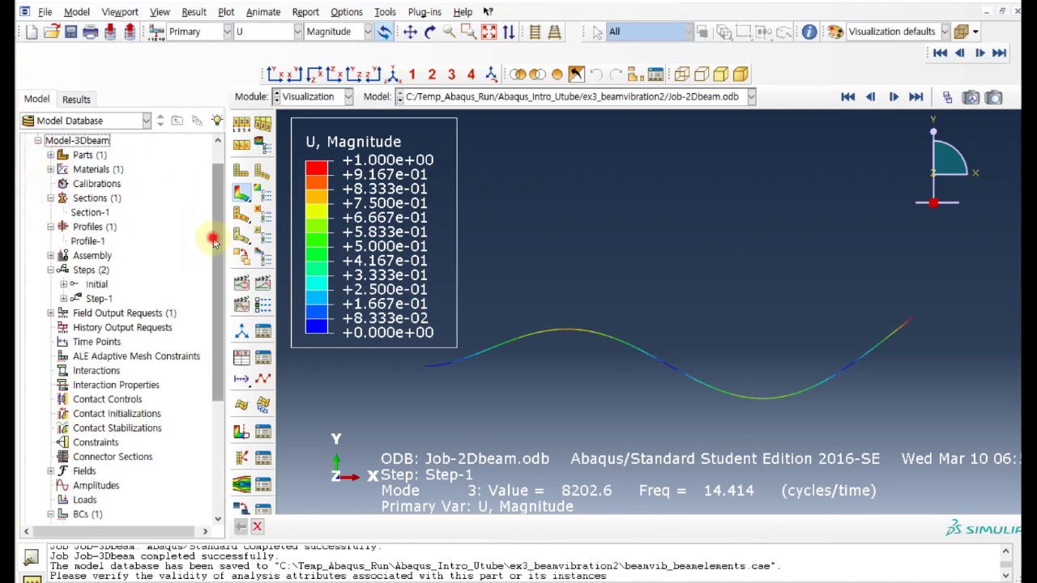
- Review the new-part options for a 3D deformable planar wire in Model-3Dbeam, and cancel creating the part
scroll(208, 228, "up", 2)
left_click(85, 184)
double_click(60, 183)
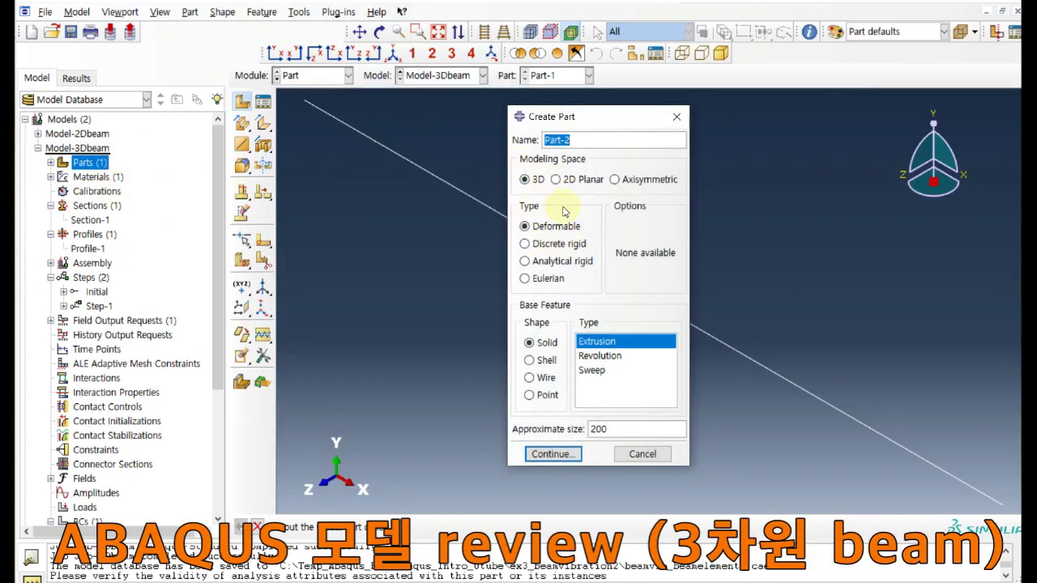
left_click(548, 380)
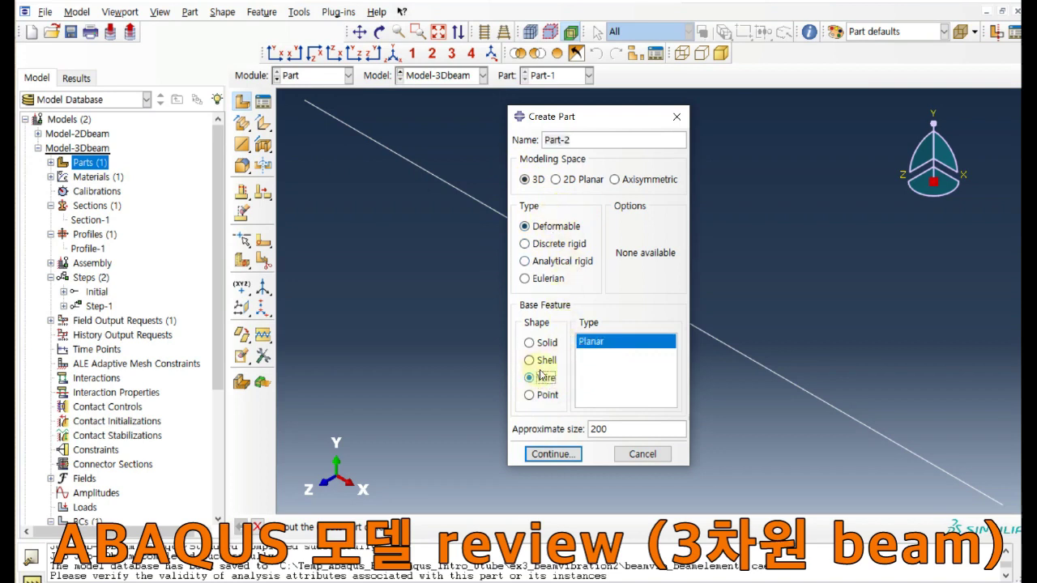
left_click(639, 455)
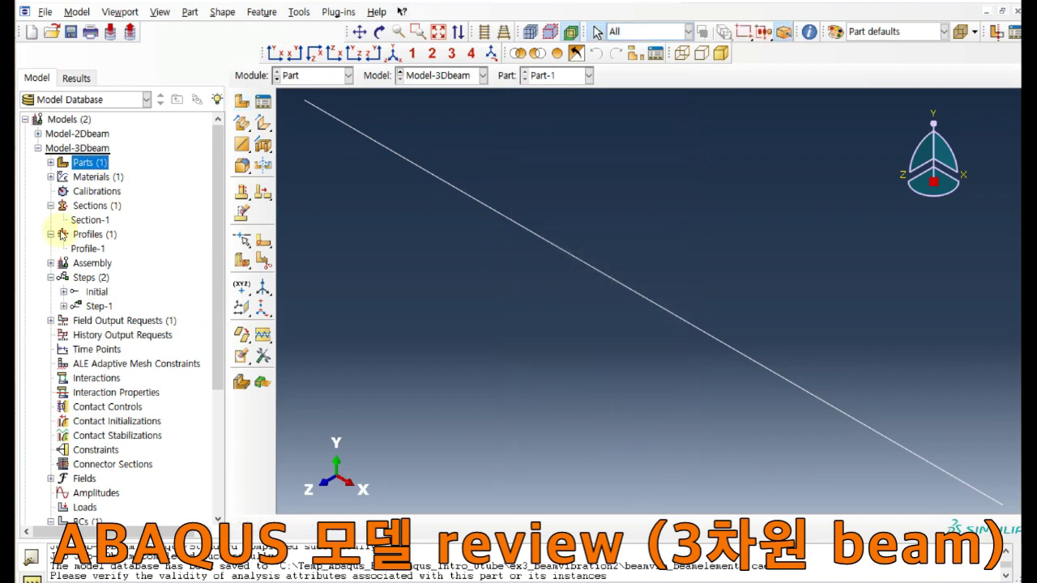
- Inspect the features of Part-1 in Model-3Dbeam and collapse the part listing again
left_click(50, 162)
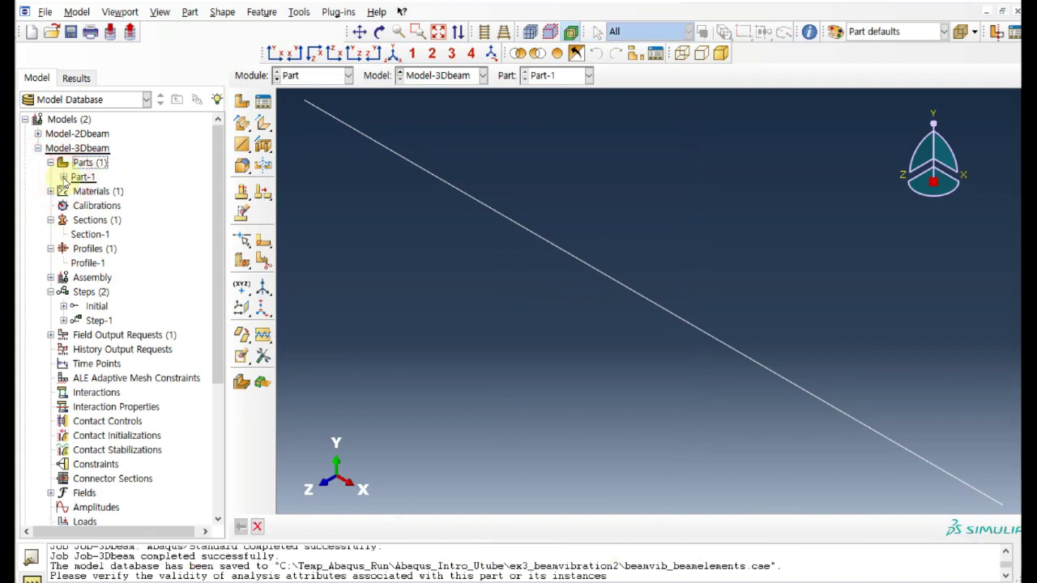
left_click(64, 176)
left_click(76, 191)
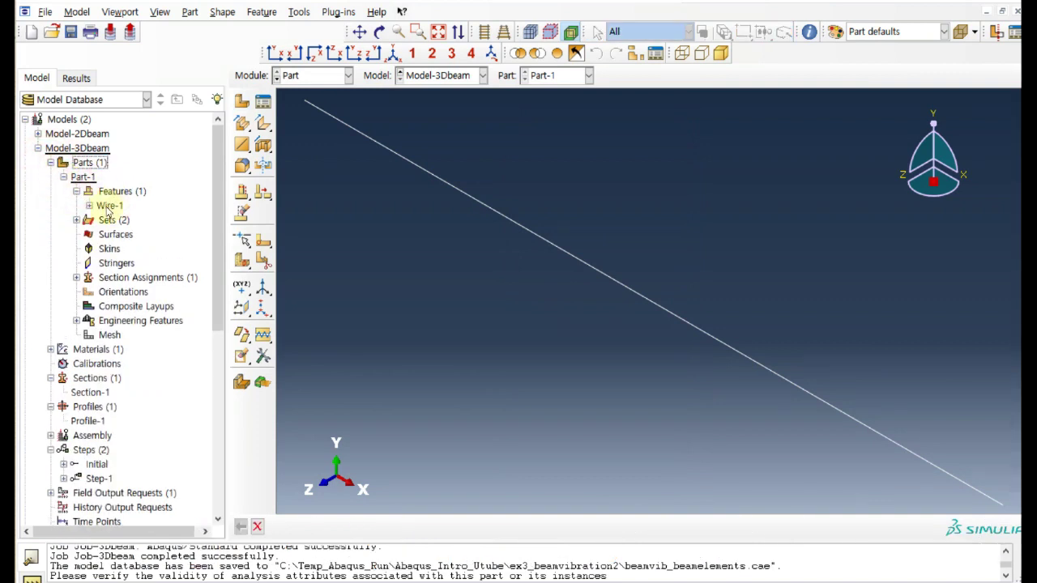
left_click(50, 163)
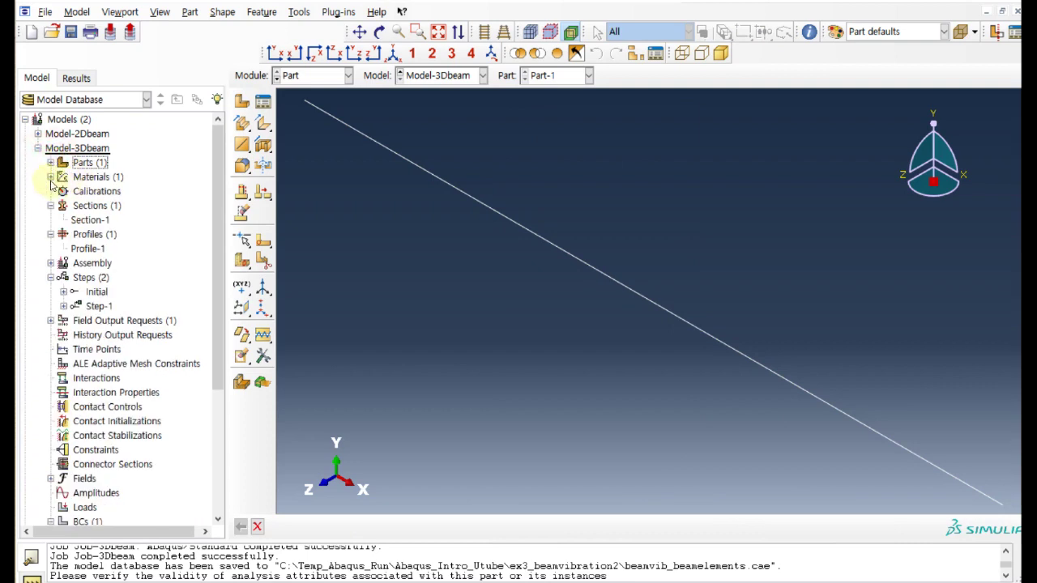
- Check the Density and Elastic properties of Material-1 in Model-3Dbeam and close without changes
left_click(50, 177)
right_click(92, 192)
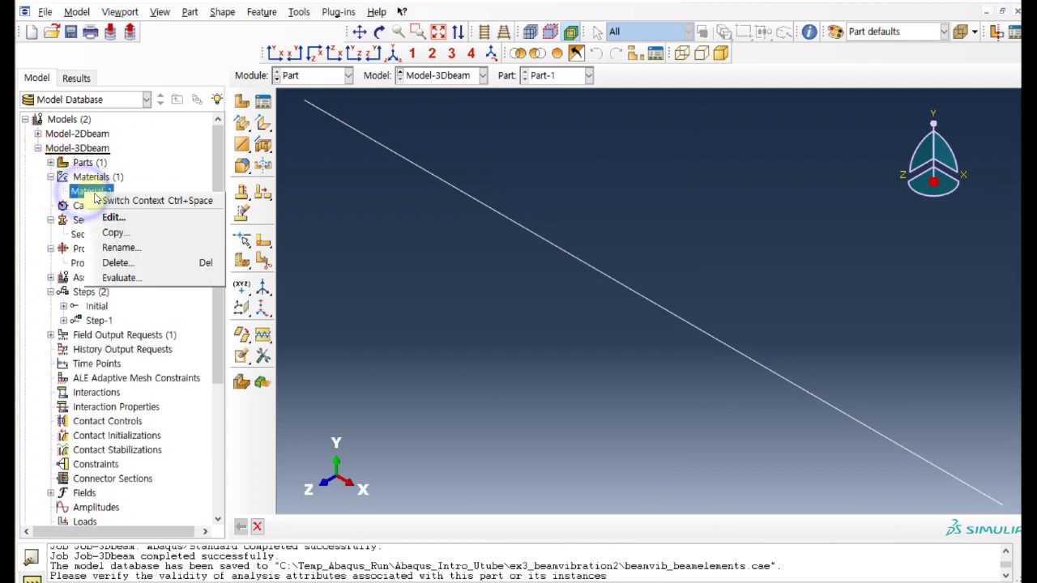
left_click(115, 217)
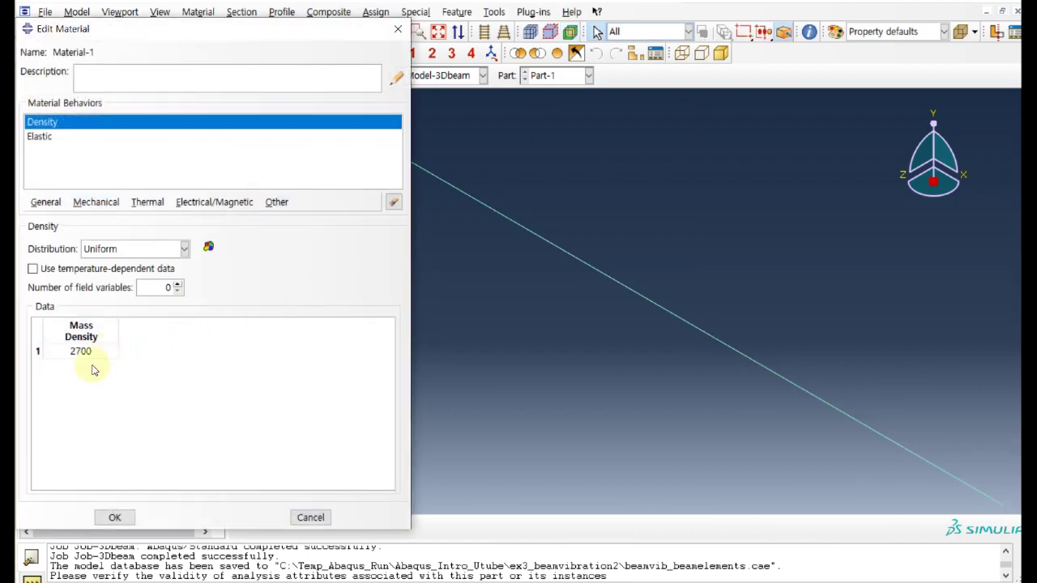
left_click(41, 137)
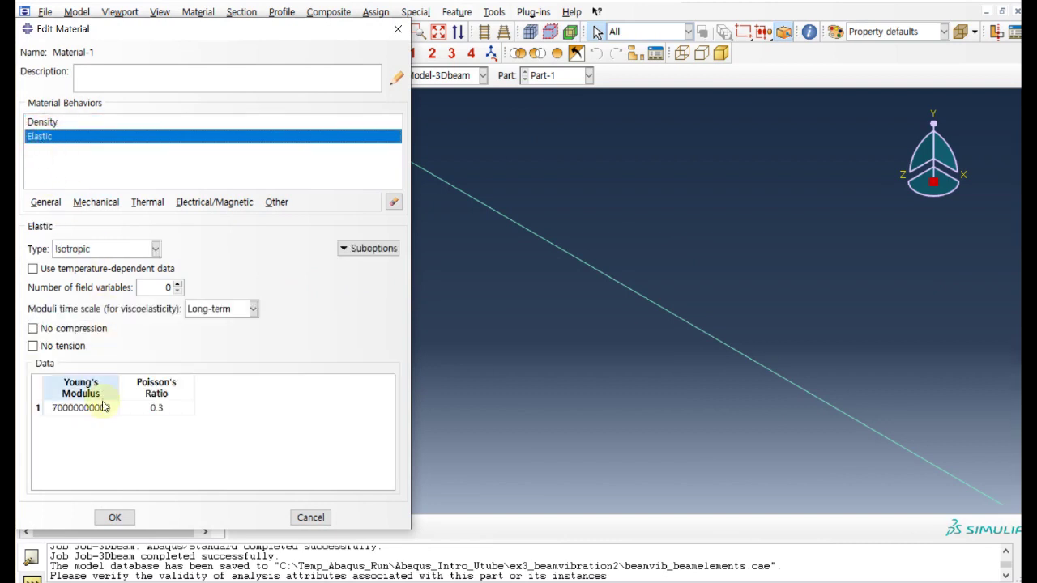
left_click(322, 521)
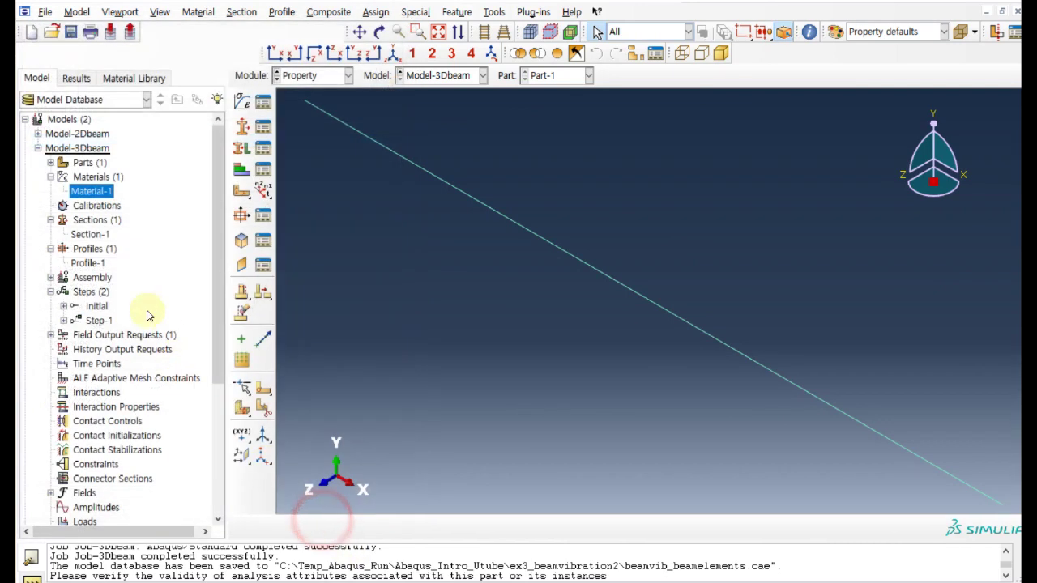
- Review the profile and material assigned to beam Section-1 in Model-3Dbeam and close without changes
left_click(90, 235)
right_click(91, 235)
left_click(122, 263)
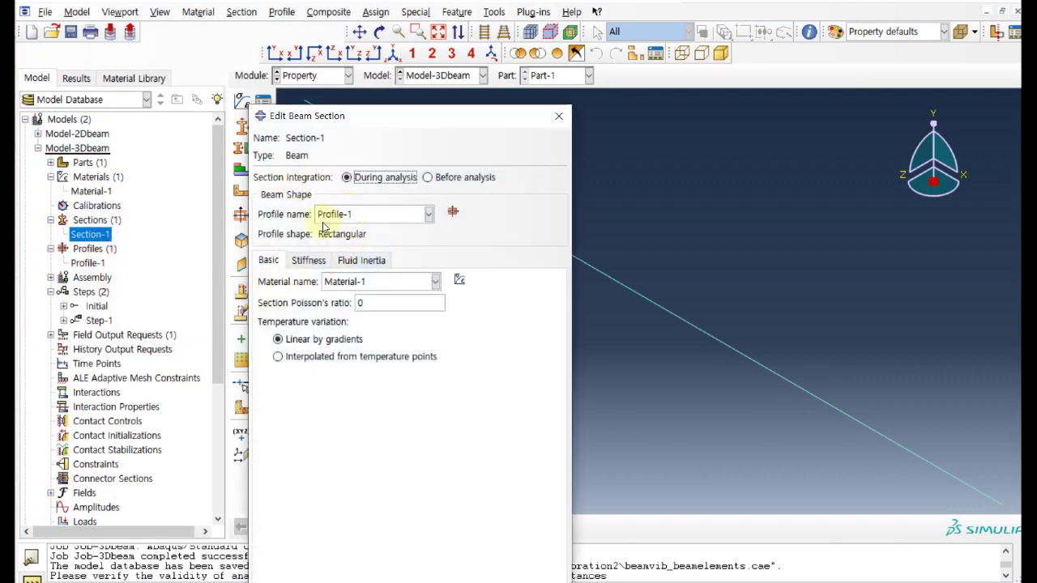
left_click(556, 119)
left_click(407, 446)
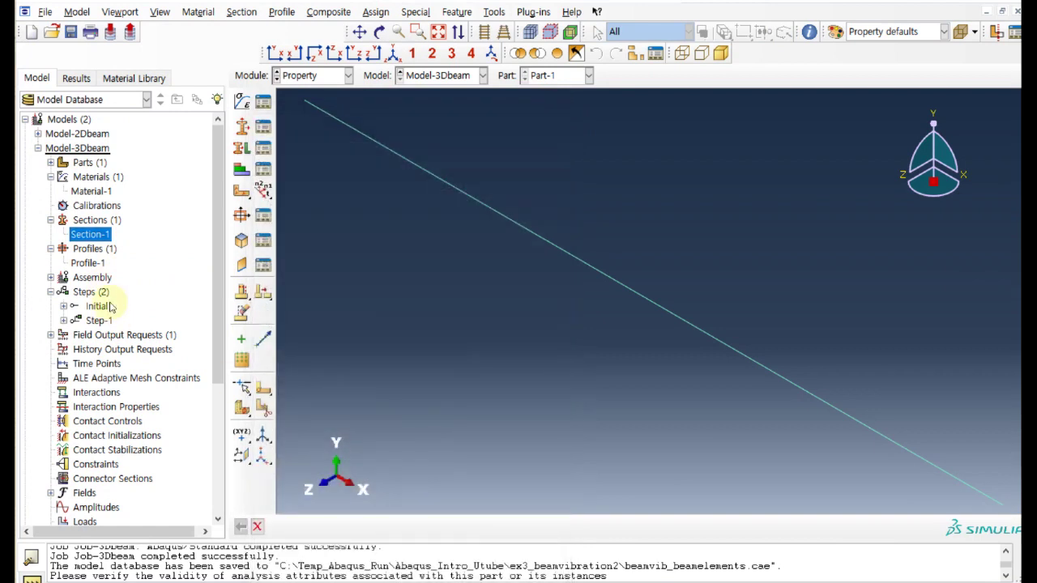
- Check the dimensions of rectangular Profile-1 in Model-3Dbeam and cancel the edit
left_click(99, 264)
right_click(99, 264)
left_click(158, 285)
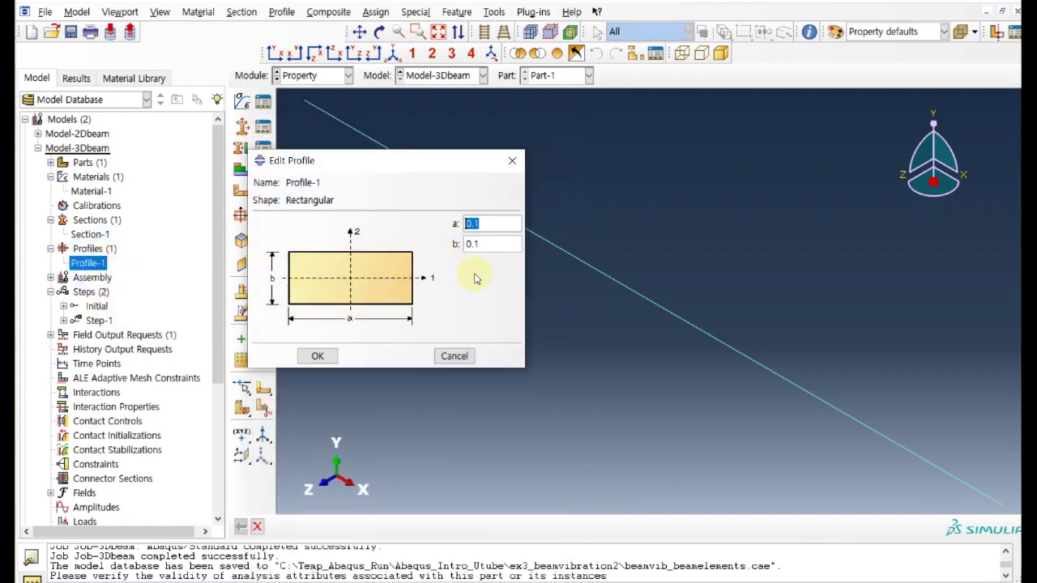
left_click(453, 356)
- Switch Model-3Dbeam to the Mesh module and check its global seed size without changing it
left_click(302, 77)
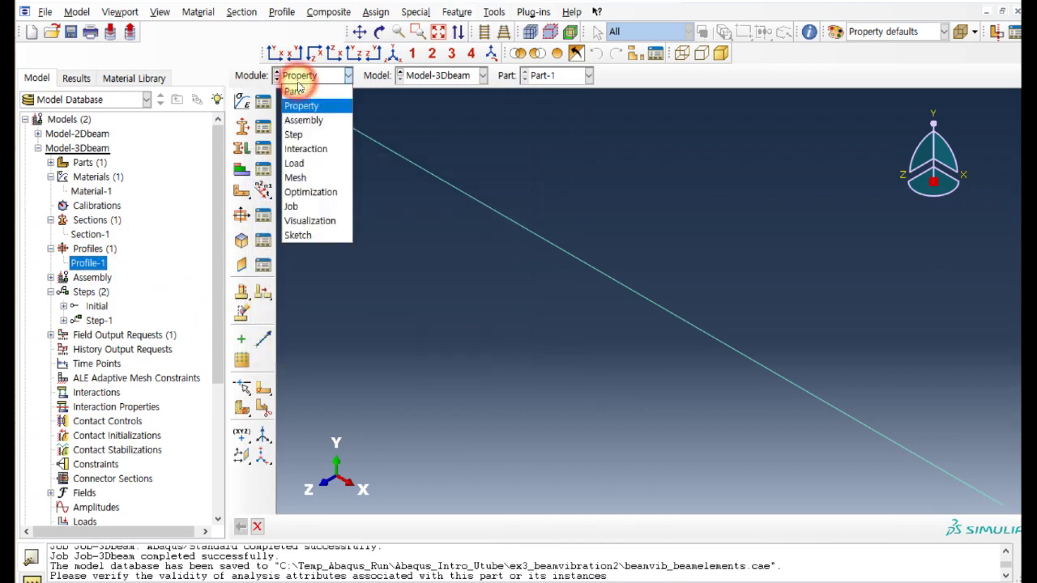
left_click(318, 175)
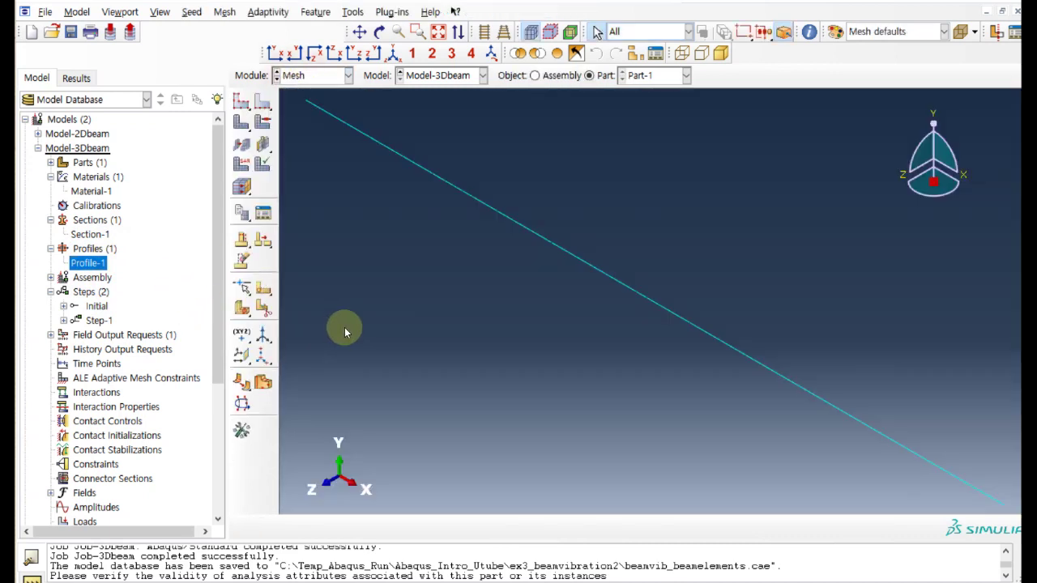
left_click(241, 101)
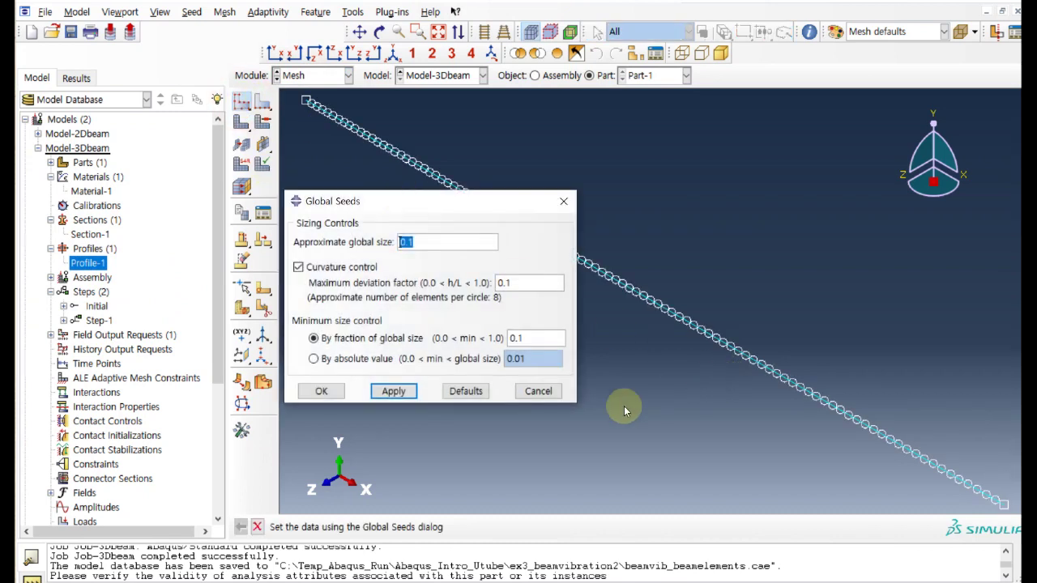
left_click(522, 392)
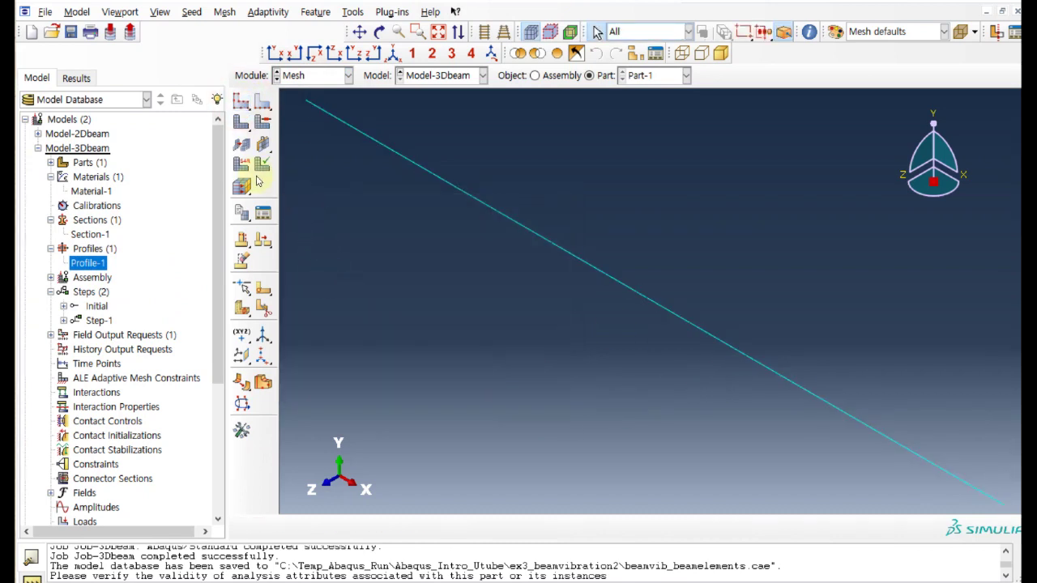
- Check the element type assigned to the beam line of Part-1 and cancel without changes
left_click(245, 167)
left_click(456, 194)
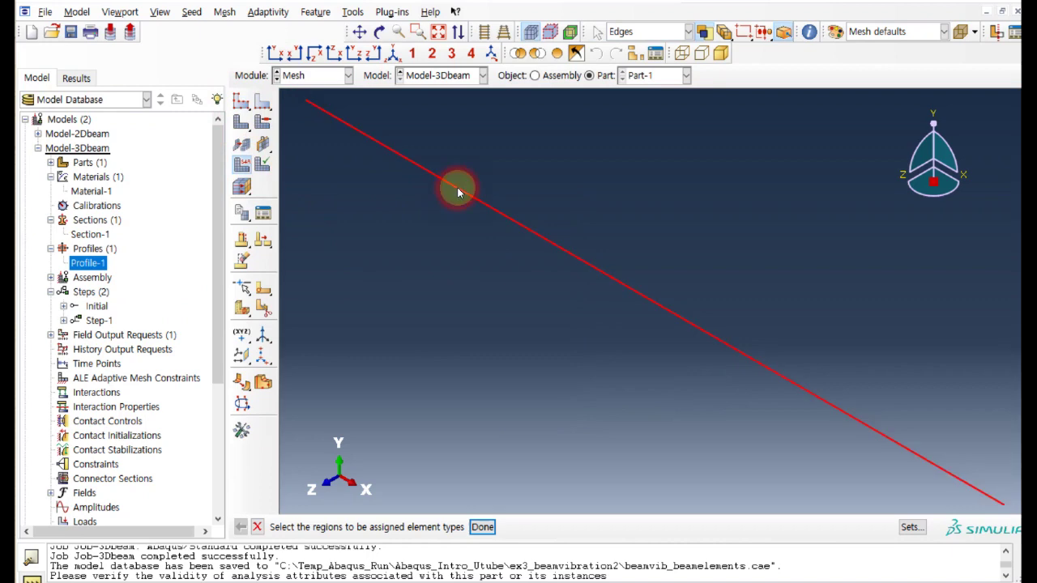
left_click(486, 527)
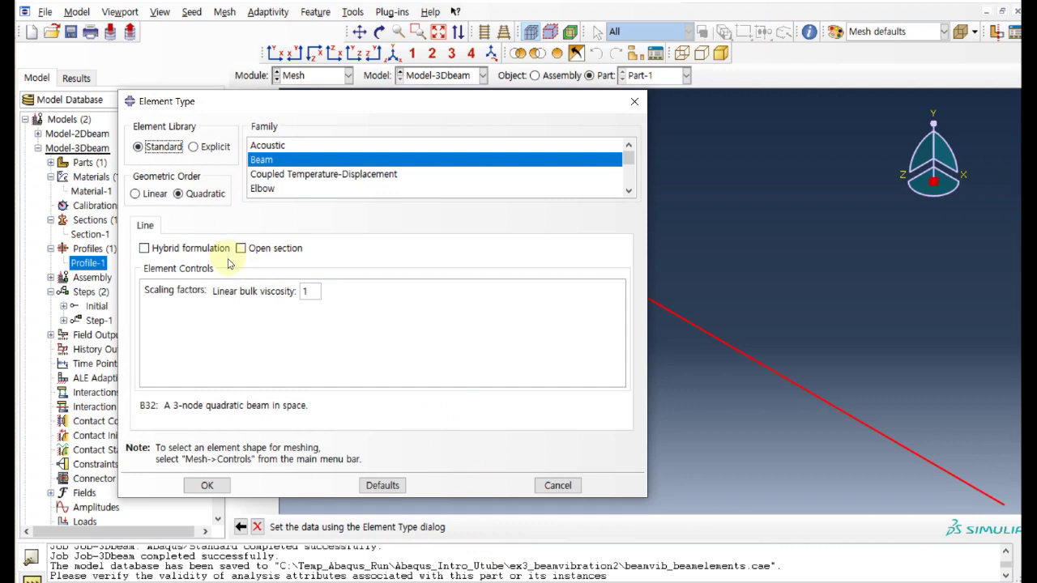
left_click_drag(143, 405, 318, 405)
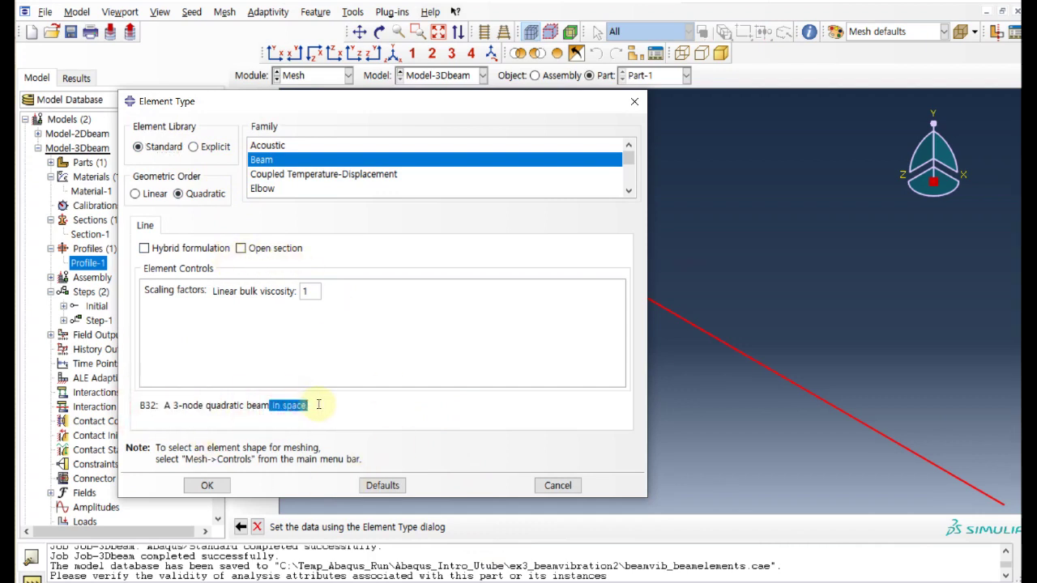
left_click(556, 486)
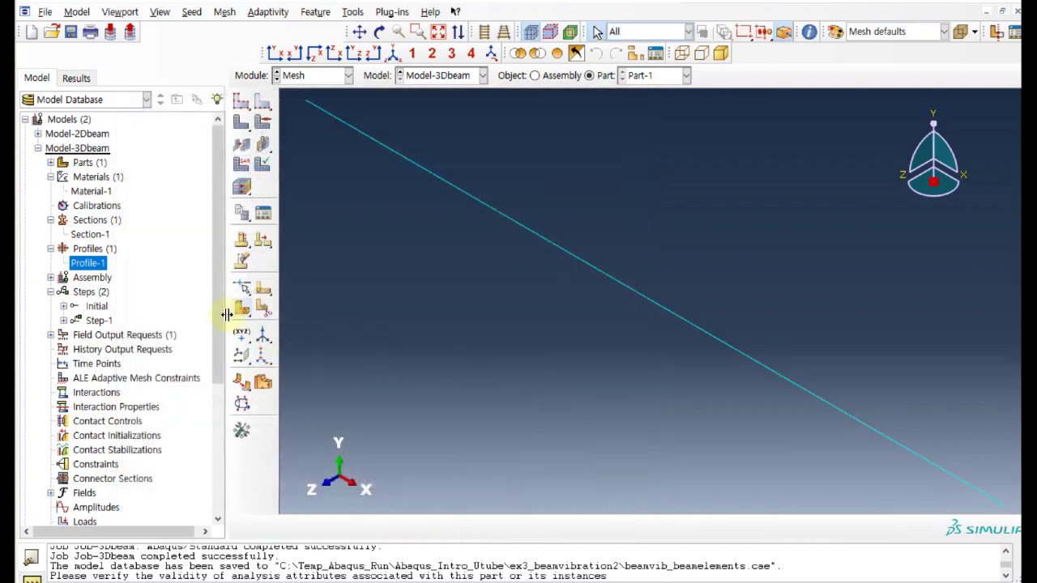
- Examine the linear perturbation Frequency procedure in the step creation settings of Model-3Dbeam and cancel without creating a step
left_click(99, 292)
right_click(101, 292)
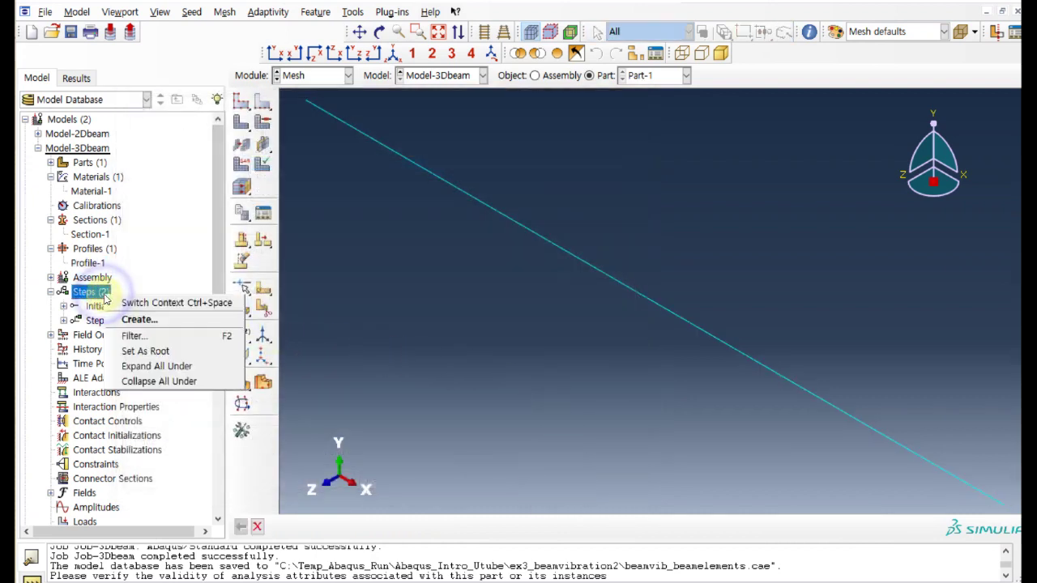
left_click(134, 321)
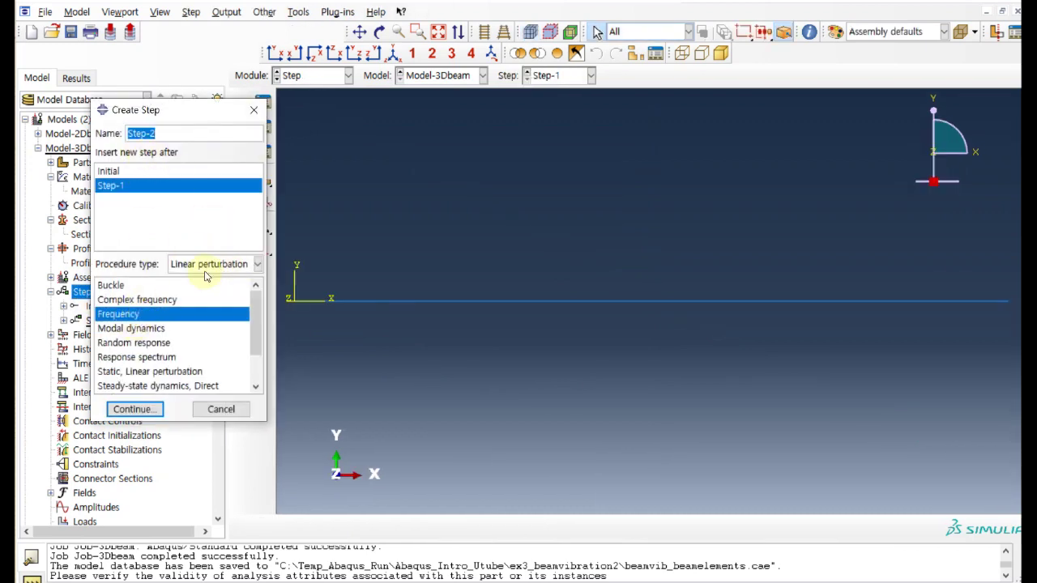
left_click(226, 409)
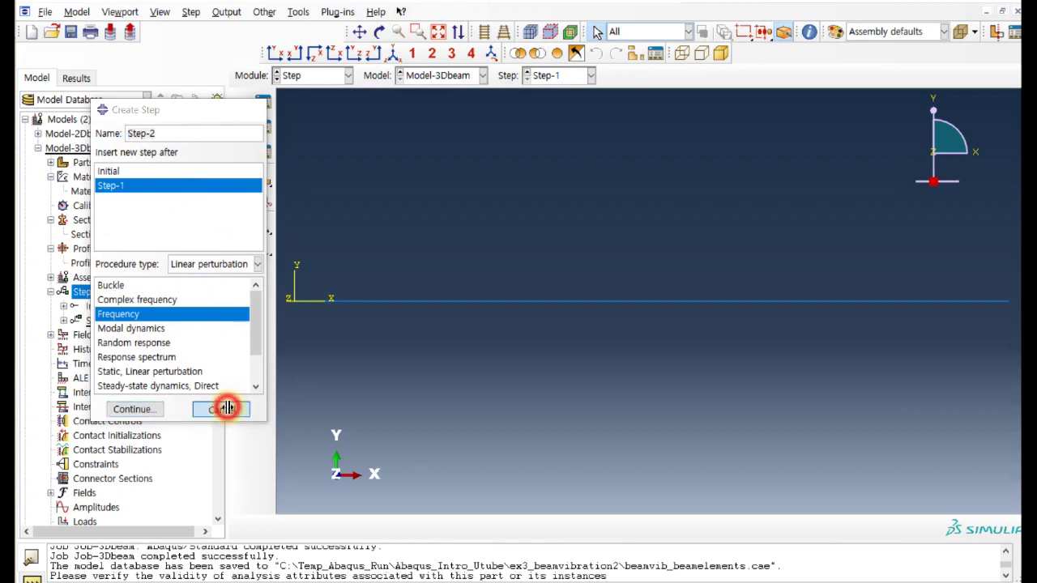
- Review the eigensolver and requested eigenvalue settings of Step-1 in Model-3Dbeam and cancel the edit
left_click(101, 321)
right_click(101, 321)
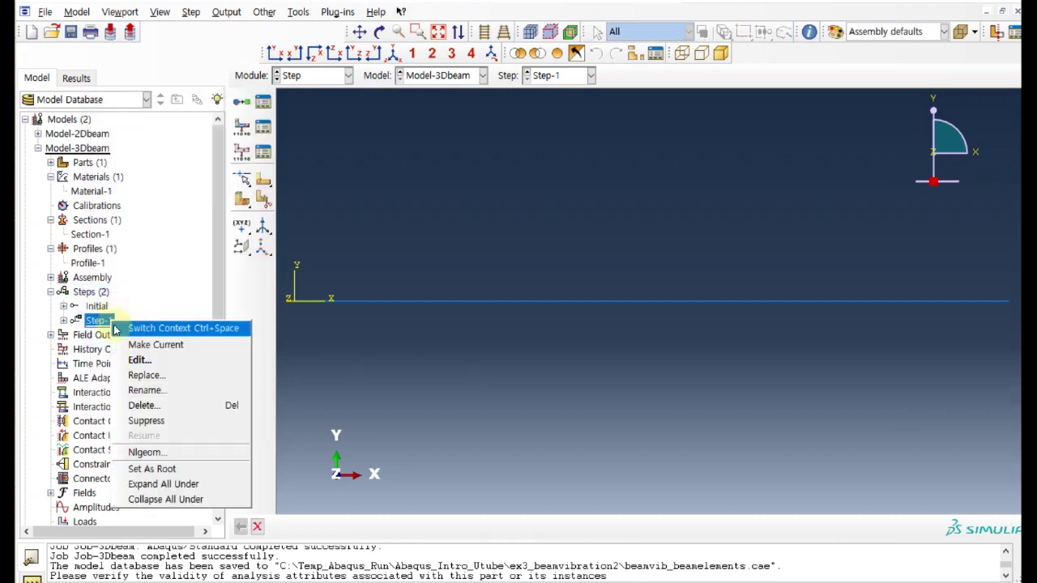
left_click(141, 360)
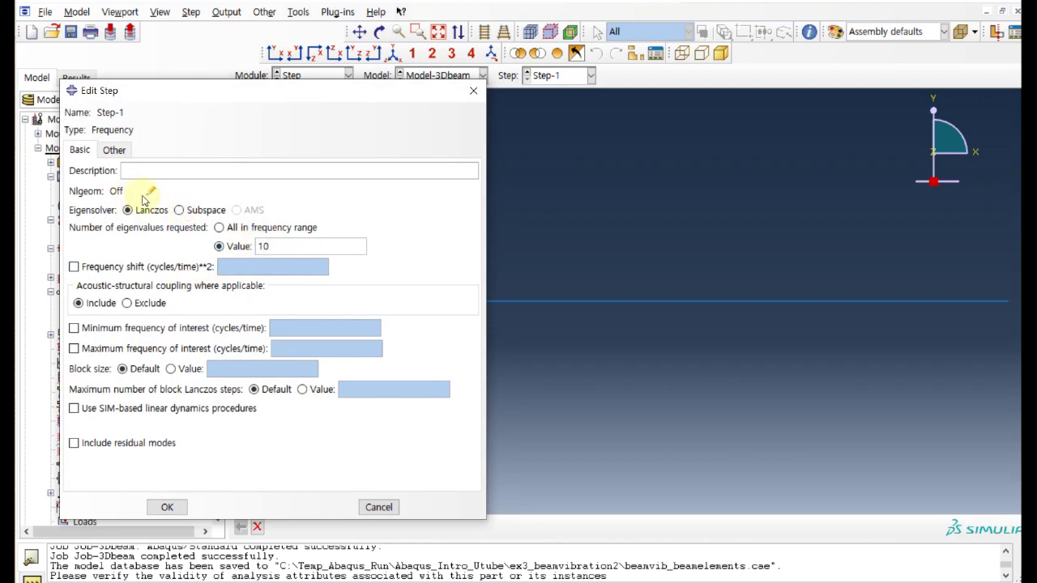
left_click(379, 508)
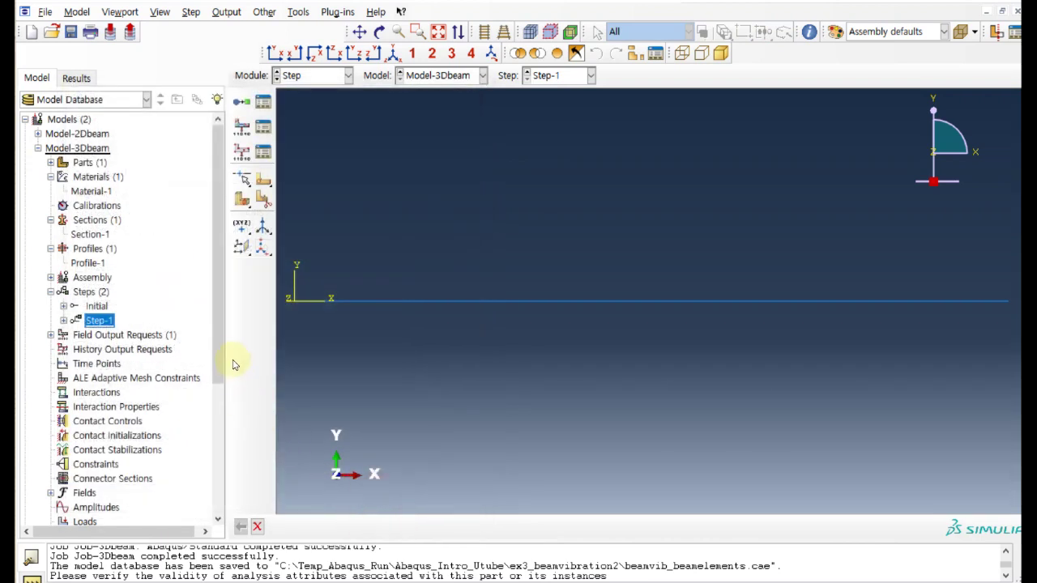
- Check which degrees of freedom boundary condition BC-1 constrains in Model-3Dbeam and cancel the edit
left_click_drag(219, 347, 227, 480)
right_click(91, 362)
left_click(109, 368)
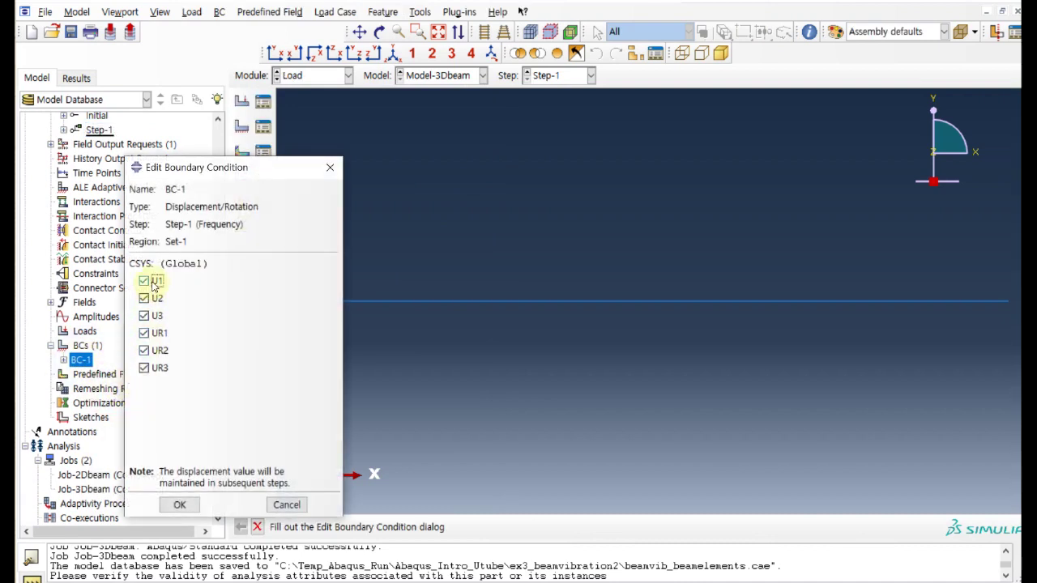
left_click(286, 505)
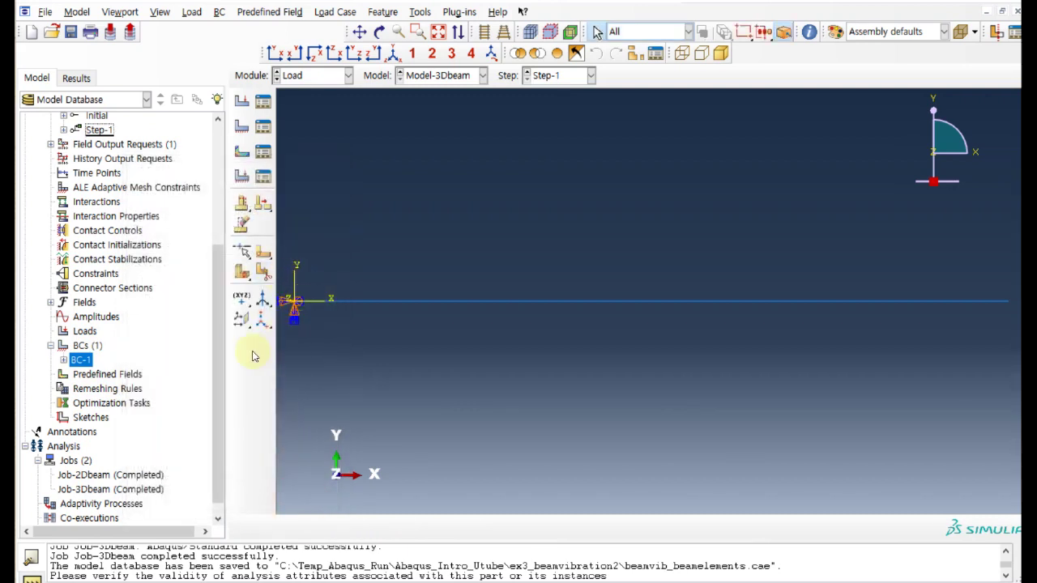
- Open the results of Job-3Dbeam and plot displacement magnitude contours on the deformed beam
left_click_drag(220, 348, 217, 362)
left_click(150, 476)
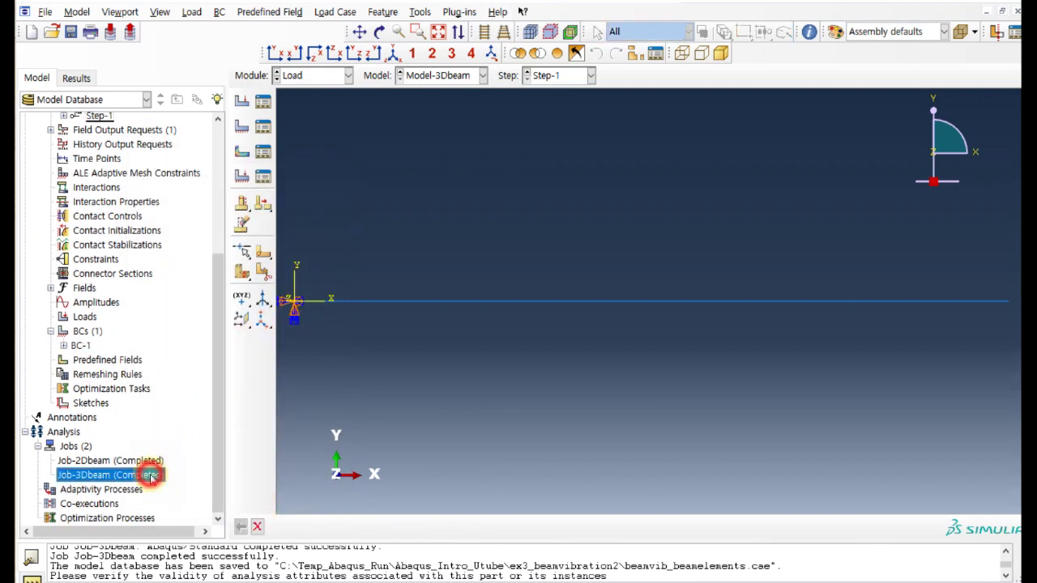
right_click(150, 476)
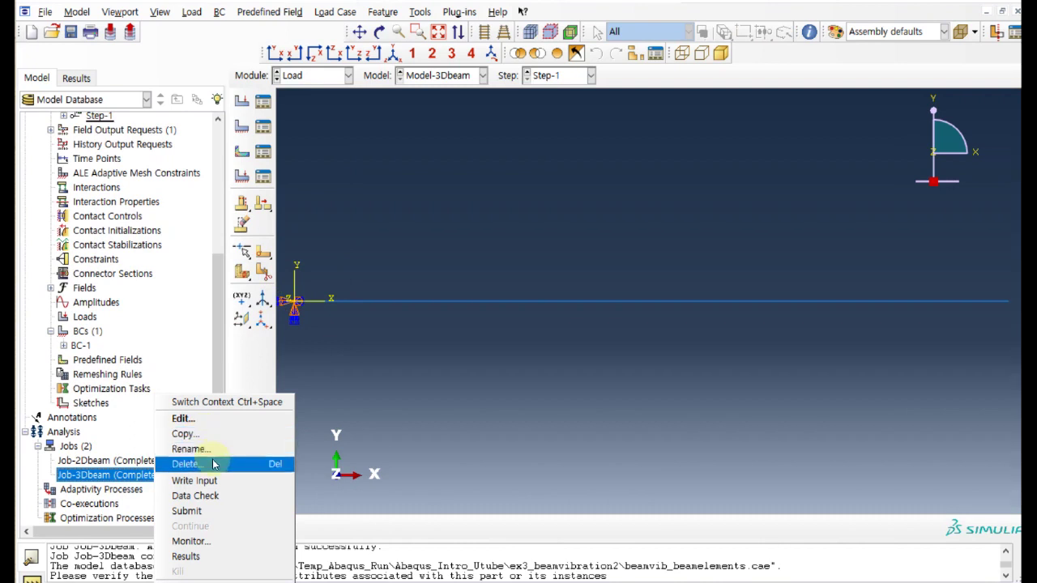
left_click(213, 557)
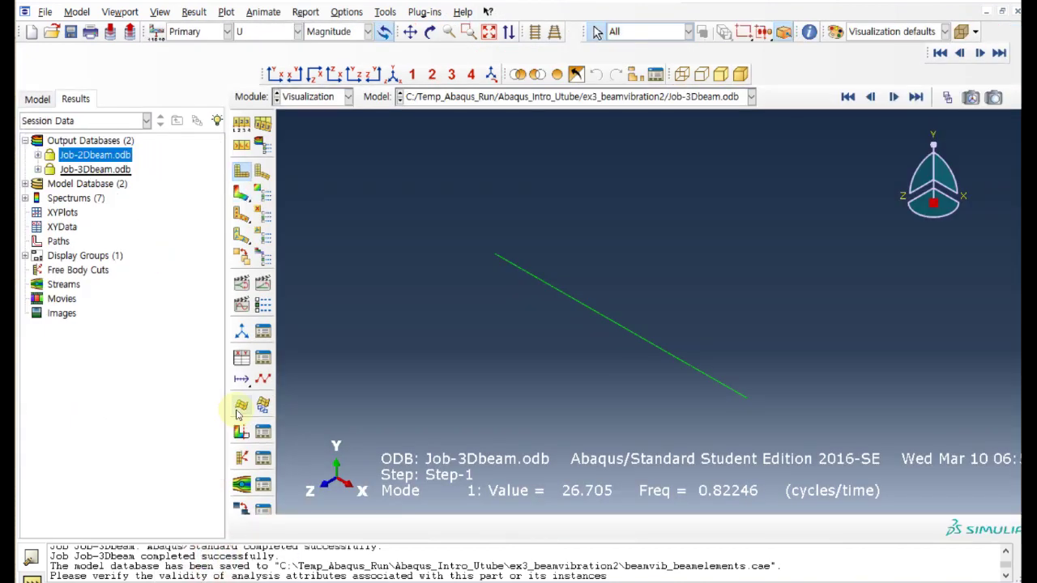
left_click(240, 195)
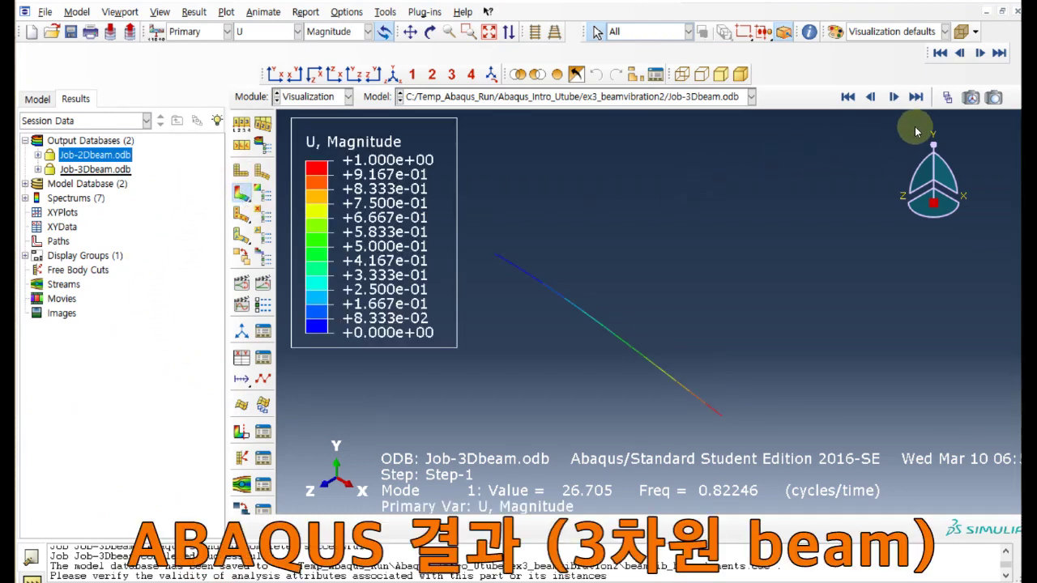
- Step the contour plot forward from mode 1 to mode 4, examining each mode's shape and frequency
left_click(894, 99)
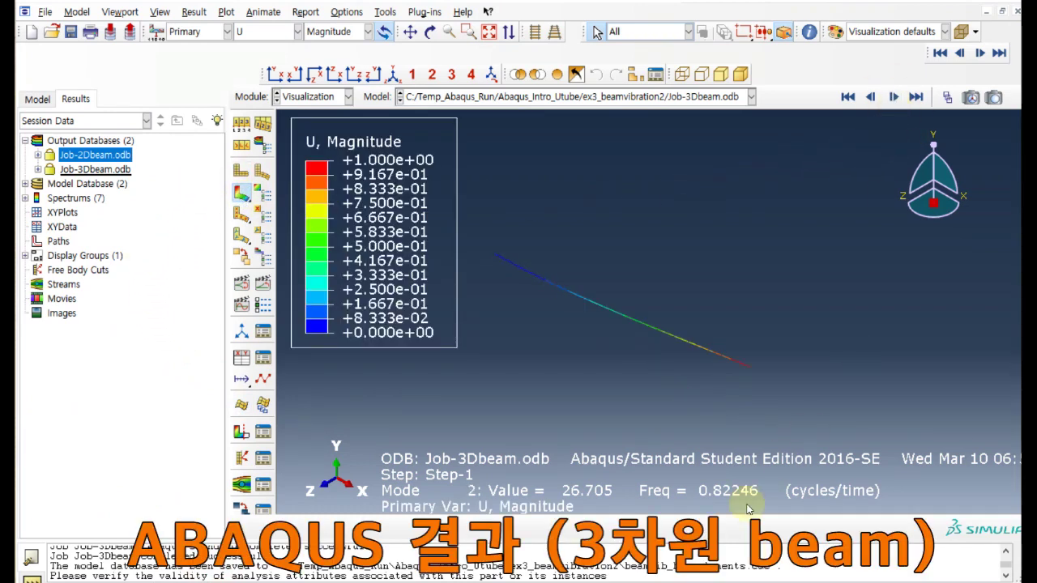
left_click(894, 98)
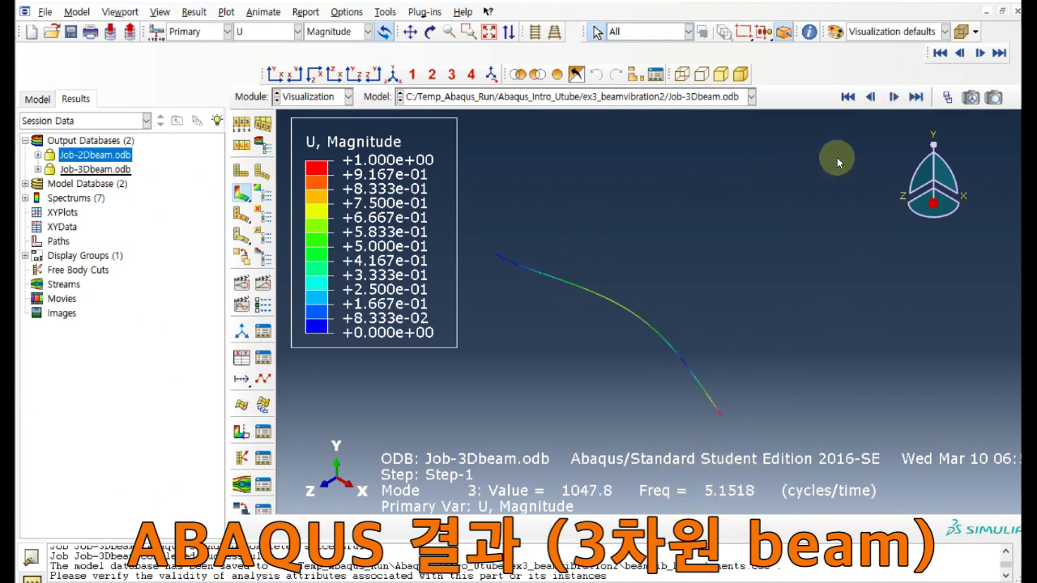
left_click(893, 98)
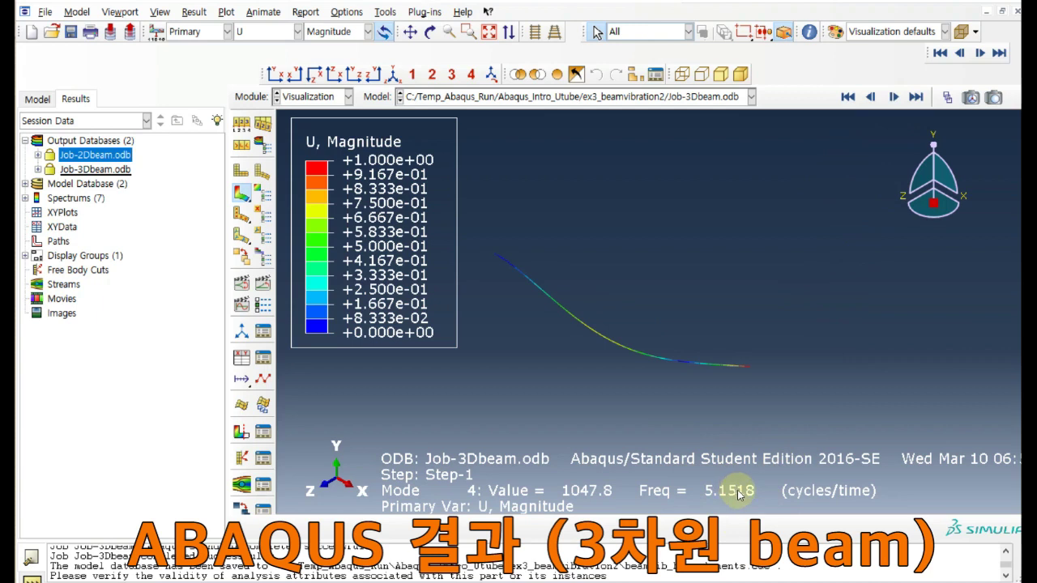
- Return the Job-3Dbeam contour plot to mode 1
left_click(872, 98)
left_click(873, 98)
left_click(873, 98)
left_click(873, 98)
left_click(894, 98)
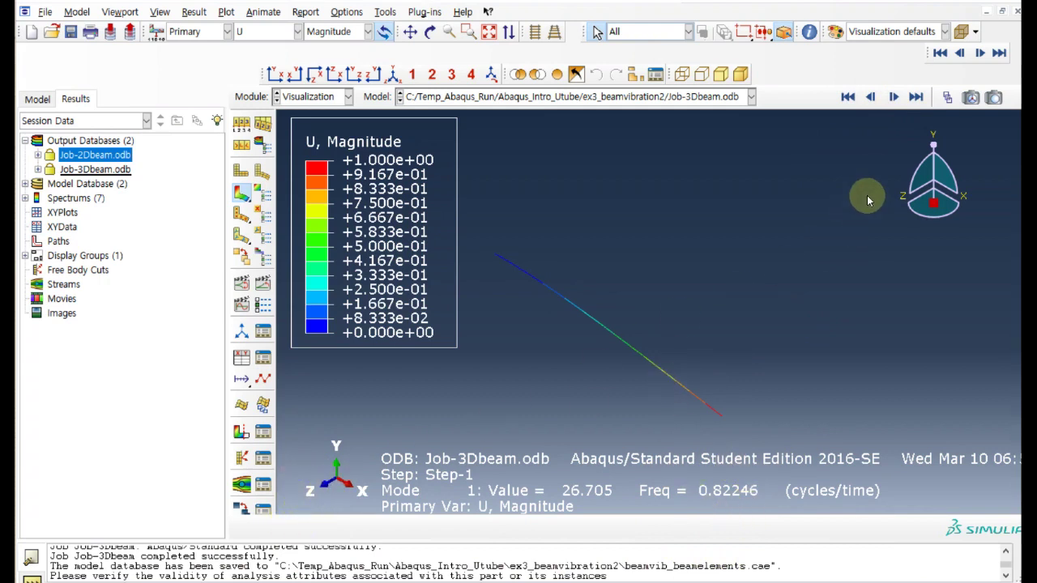
- Step through the Job-3Dbeam results from mode 1 up to mode 10, comparing the paired mode shapes and their frequencies
left_click(894, 97)
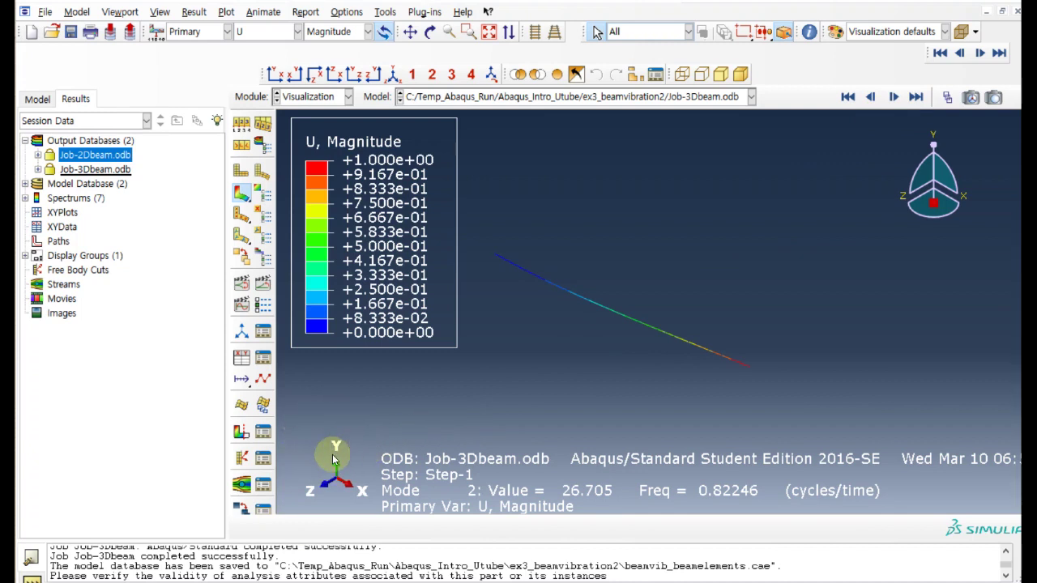
left_click(896, 97)
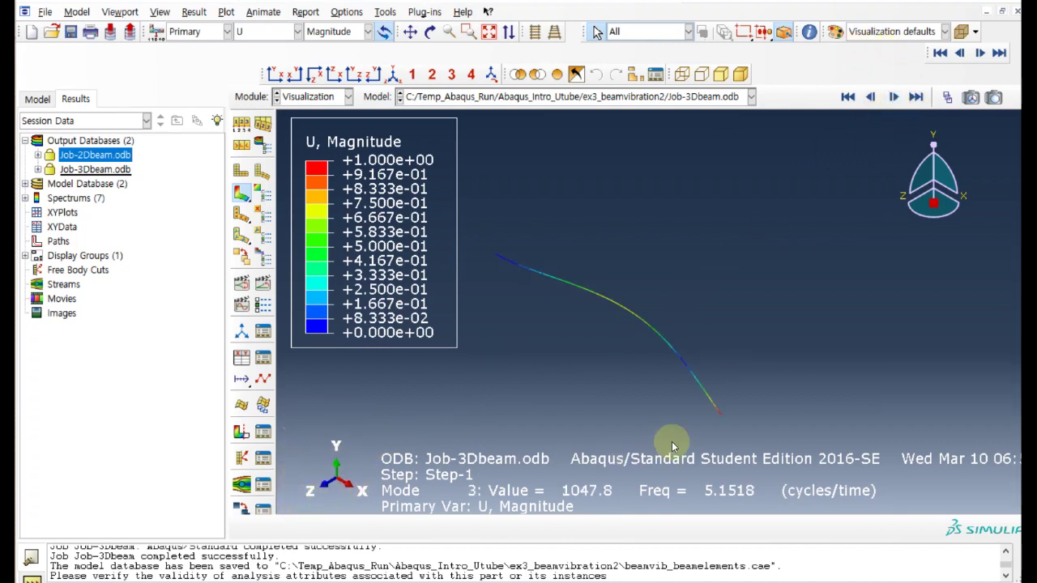
left_click(894, 97)
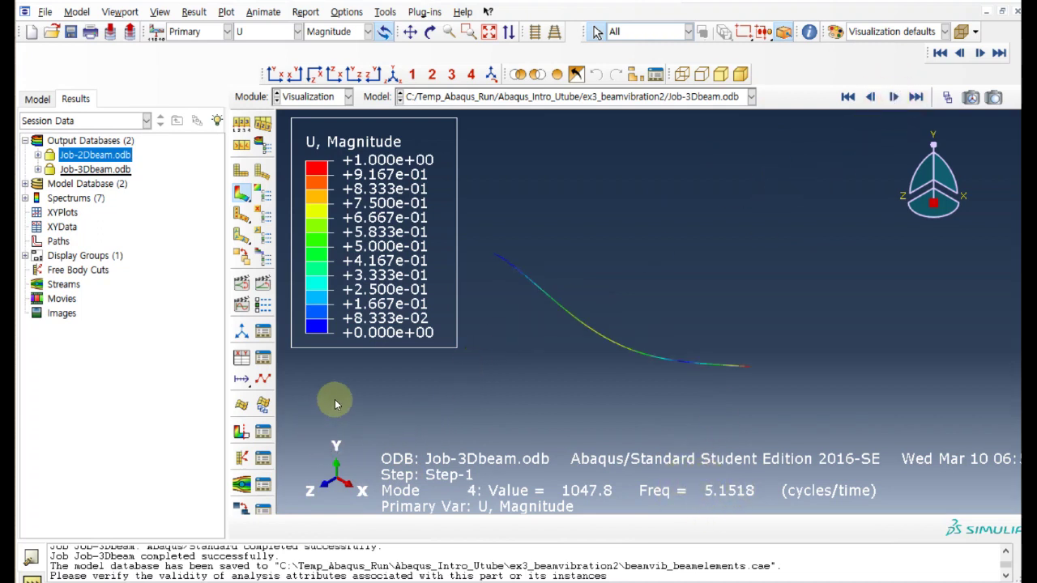
left_click(891, 97)
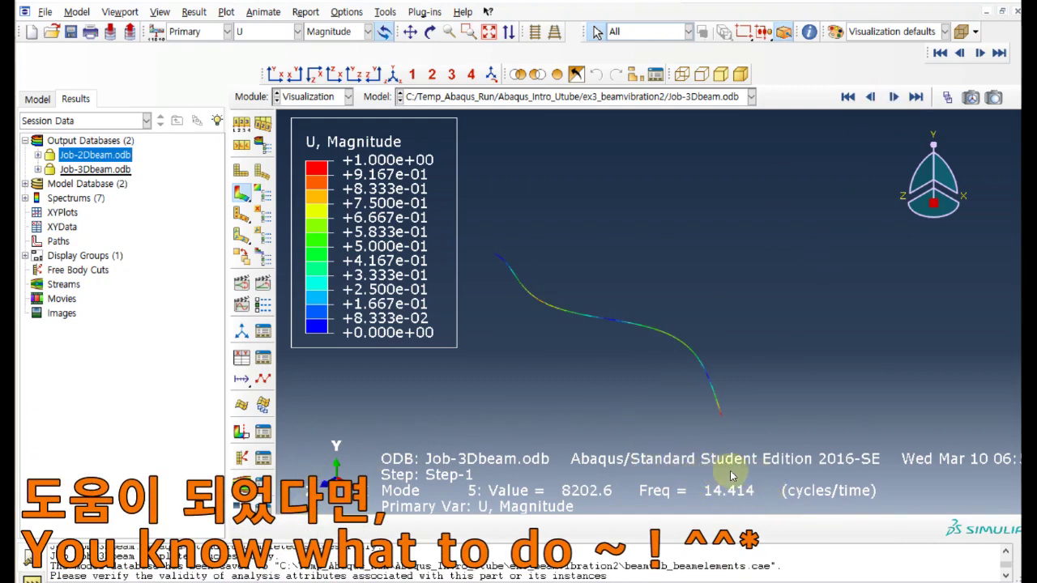
left_click(892, 97)
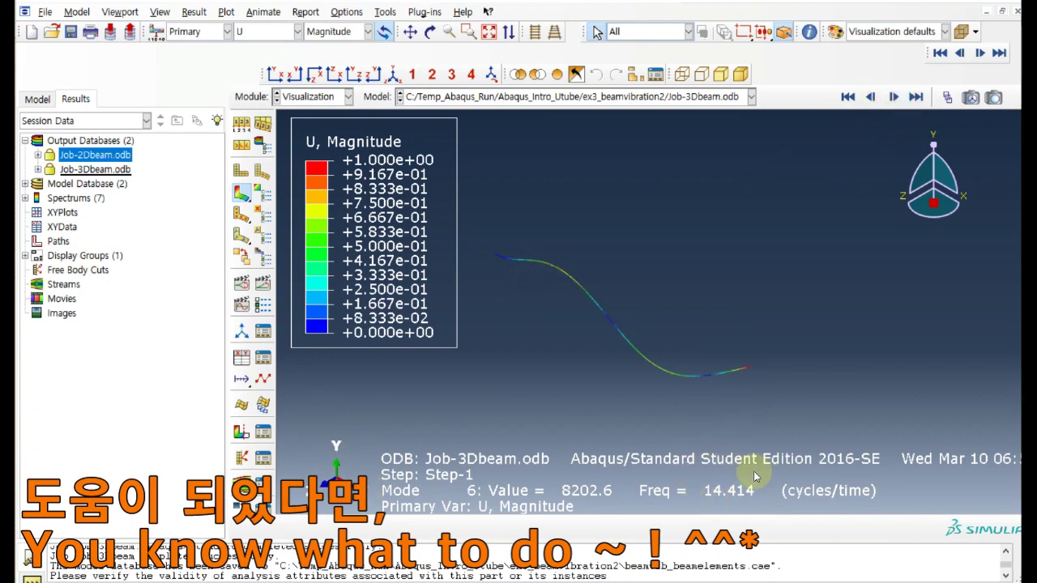
left_click(894, 98)
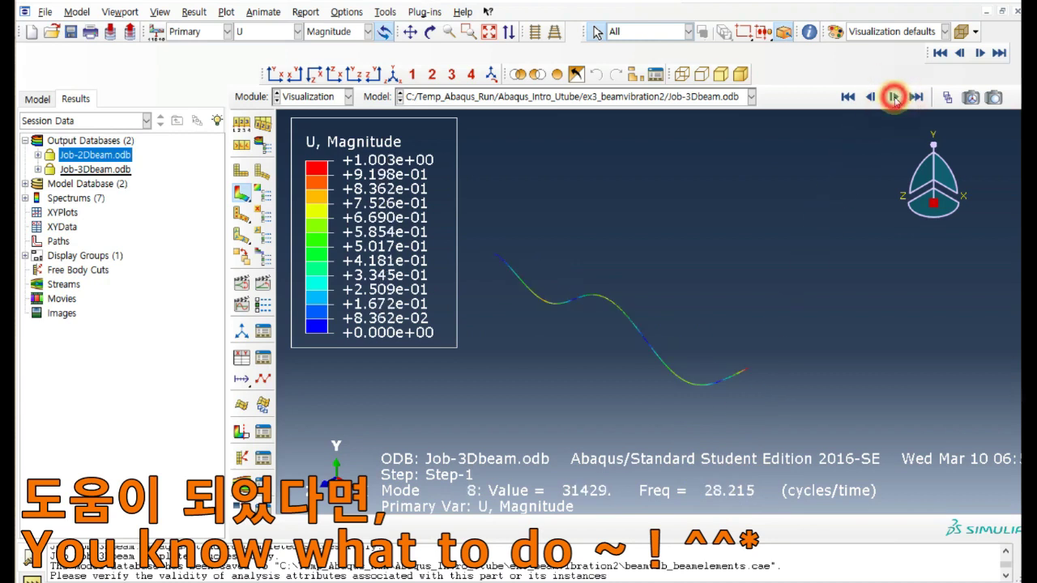
left_click(894, 98)
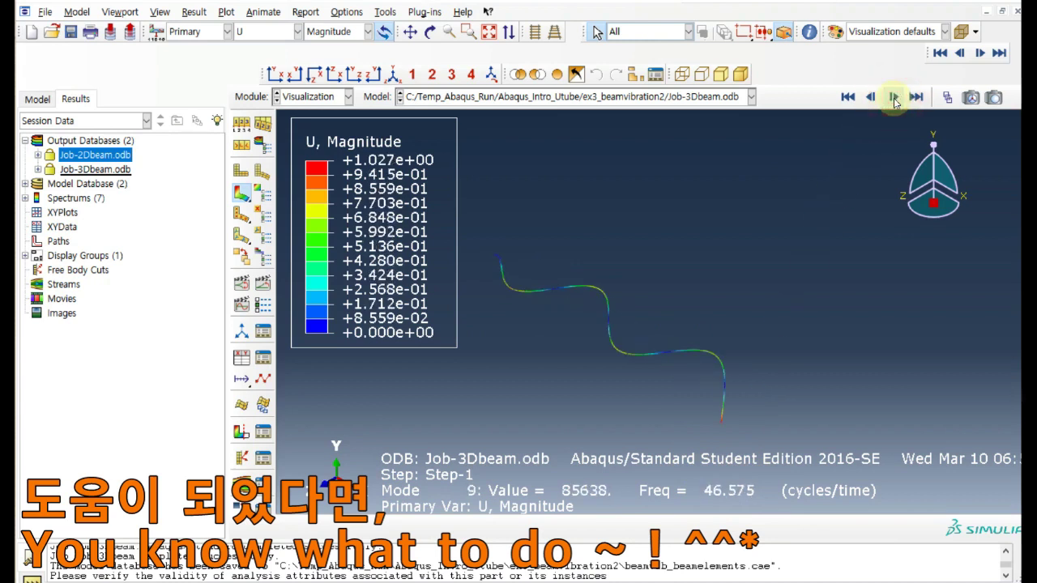
left_click(894, 97)
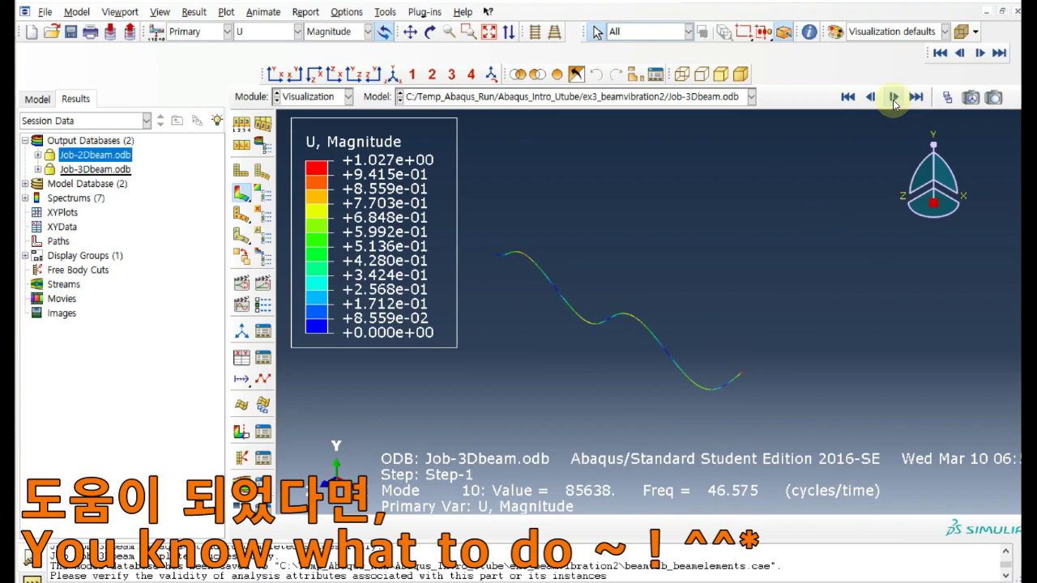